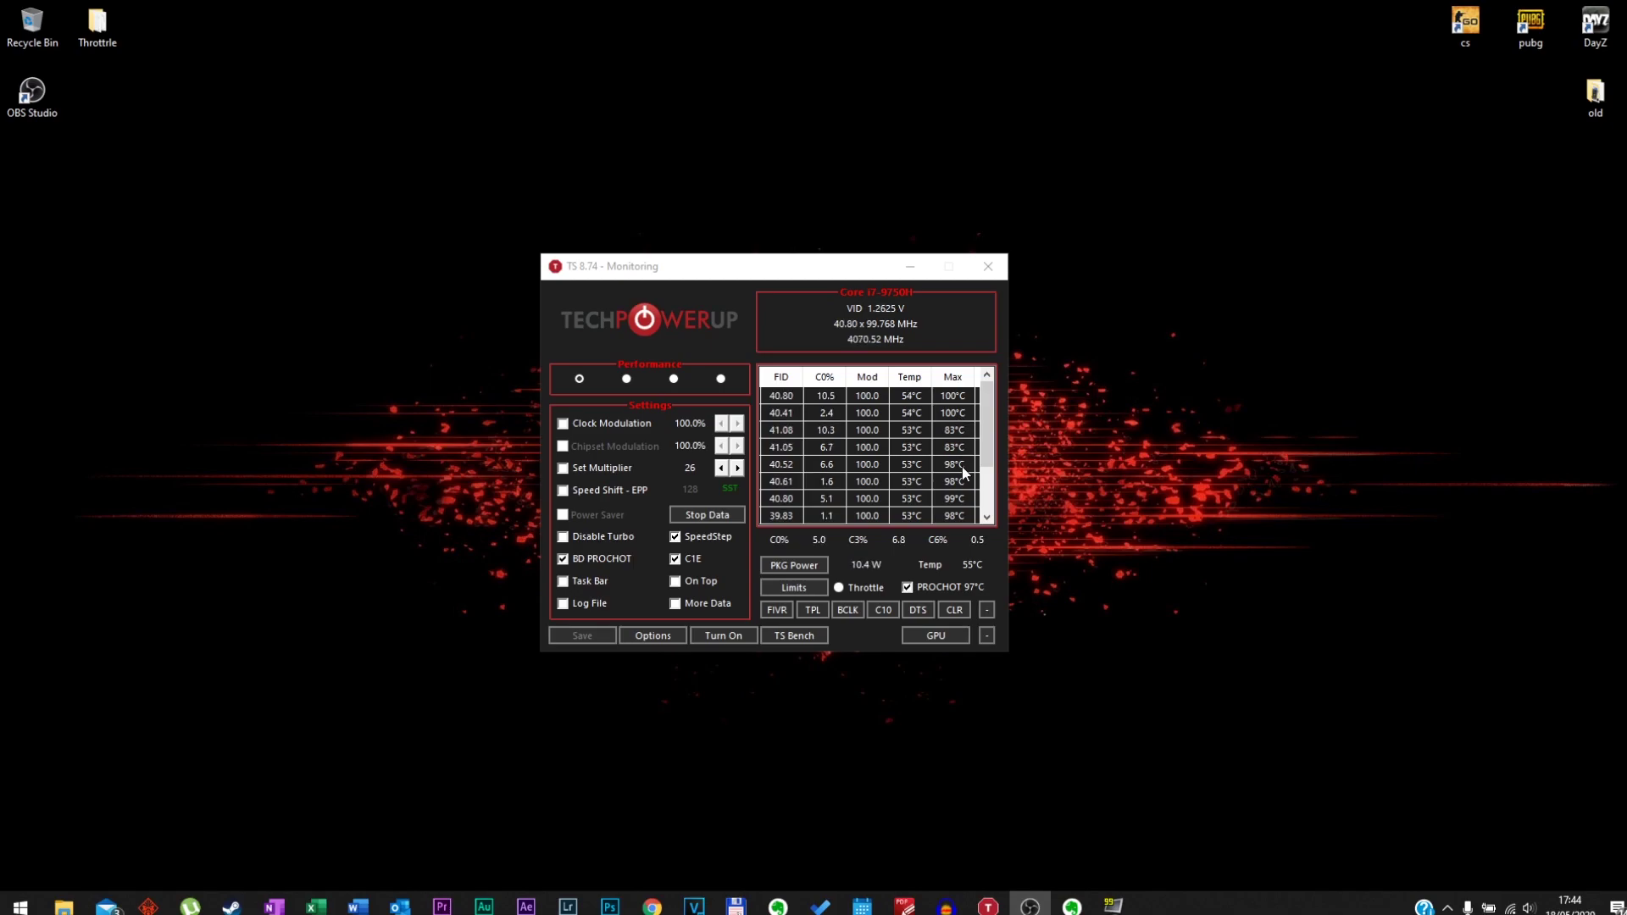
# Disable Turbo and save it so cores drop to about 2593 MHz, then reopen Turbo FIVR Control
pyautogui.click(777, 610)
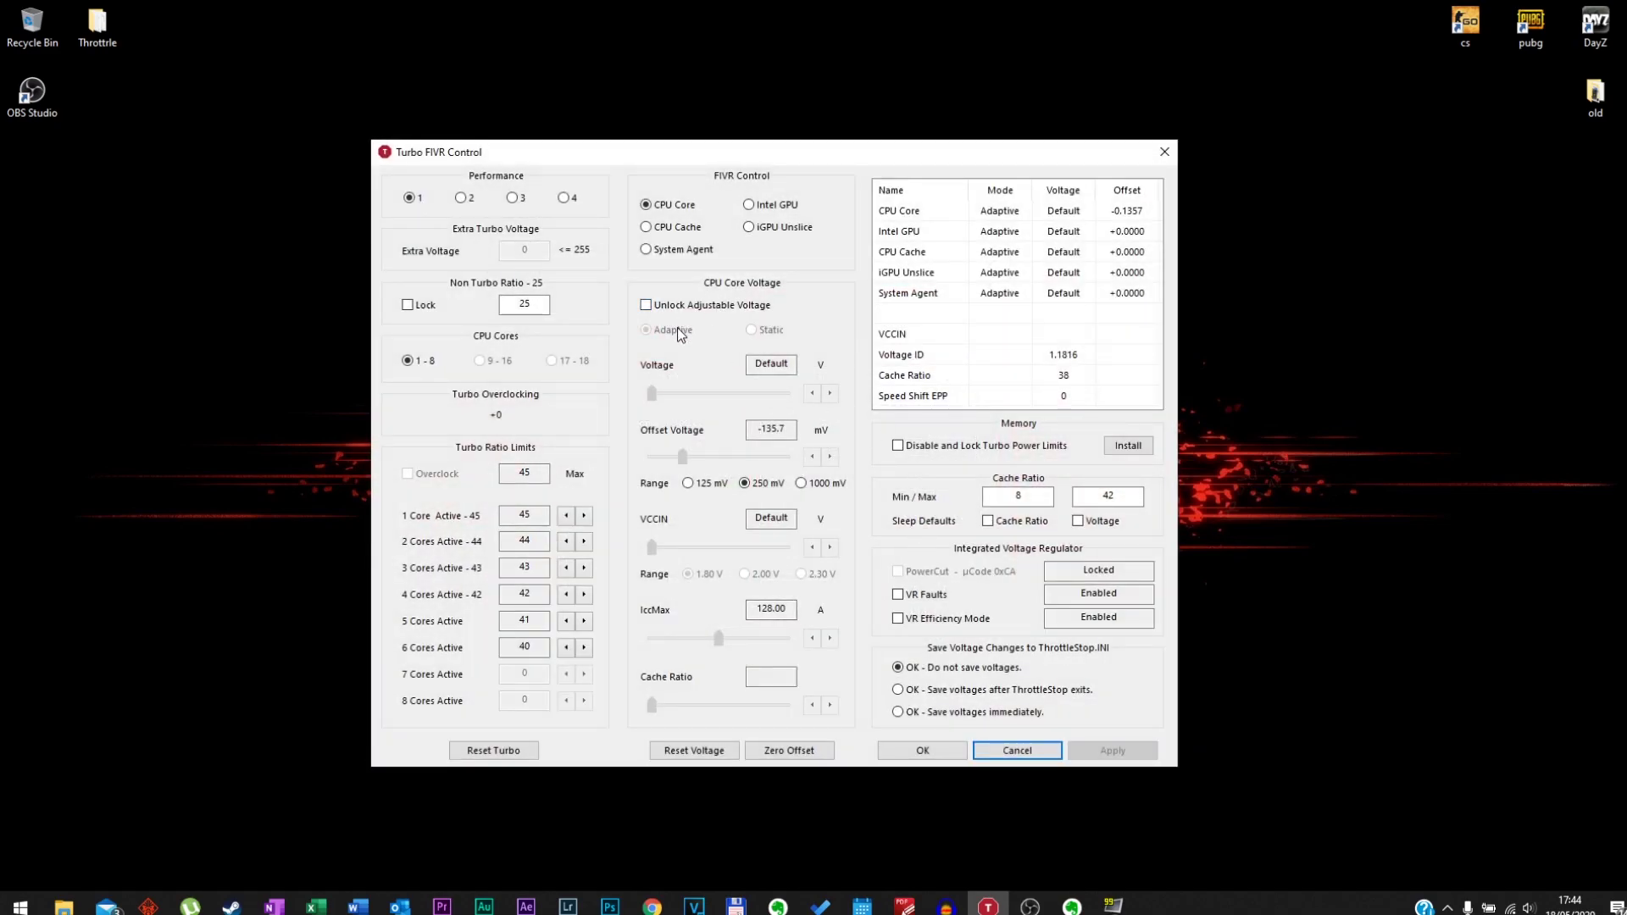
pyautogui.click(1164, 152)
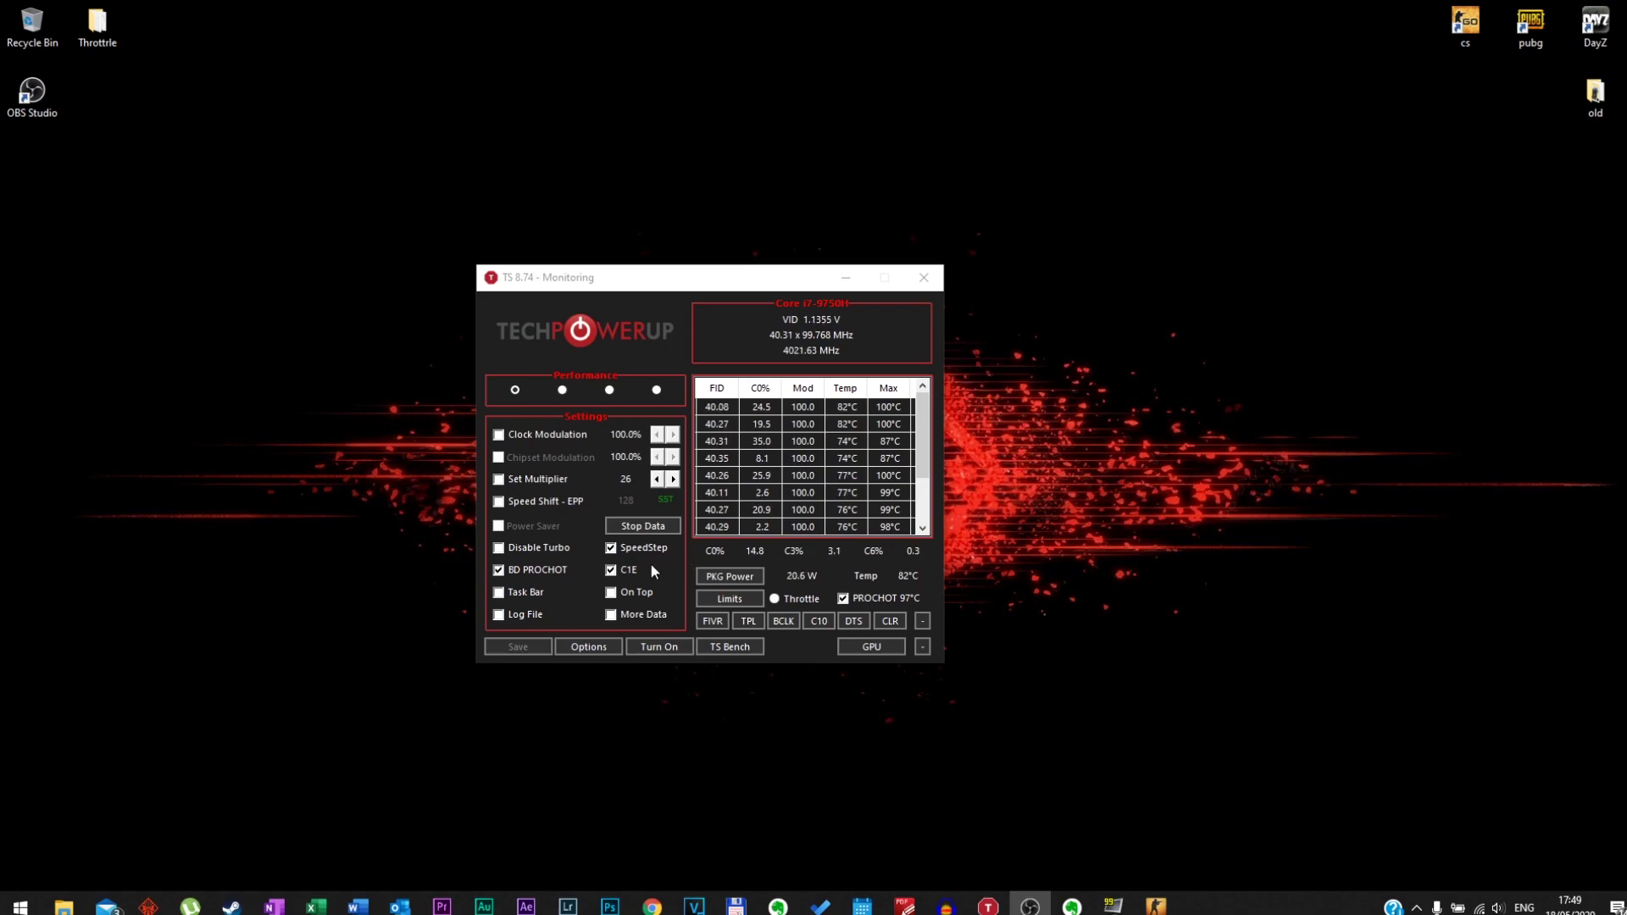
pyautogui.click(532, 549)
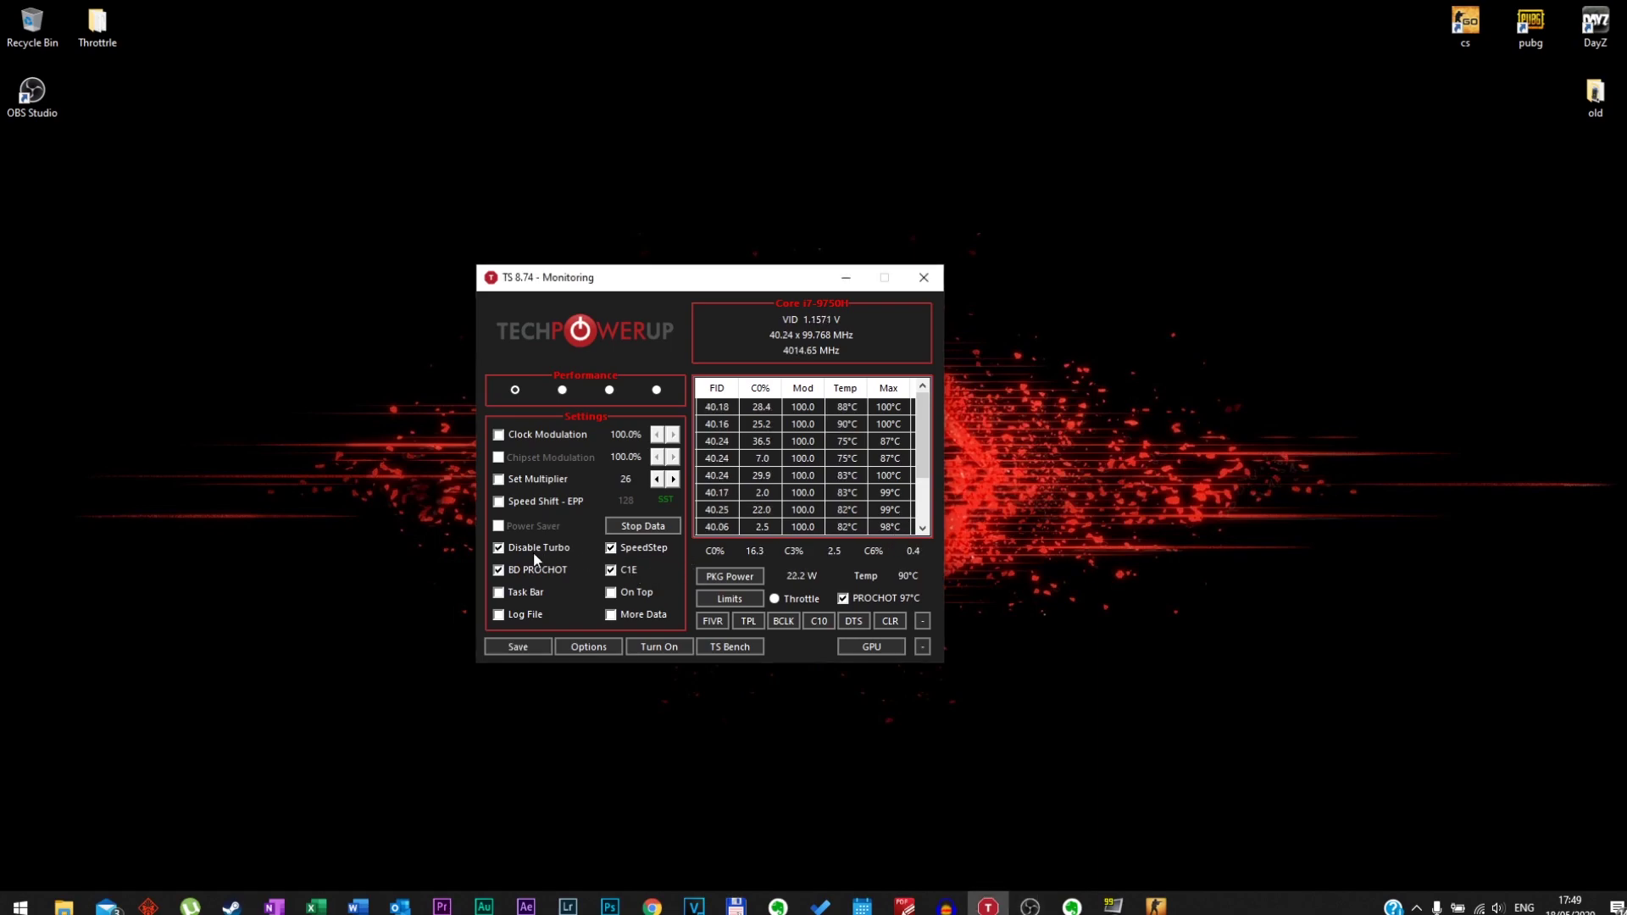
pyautogui.click(518, 648)
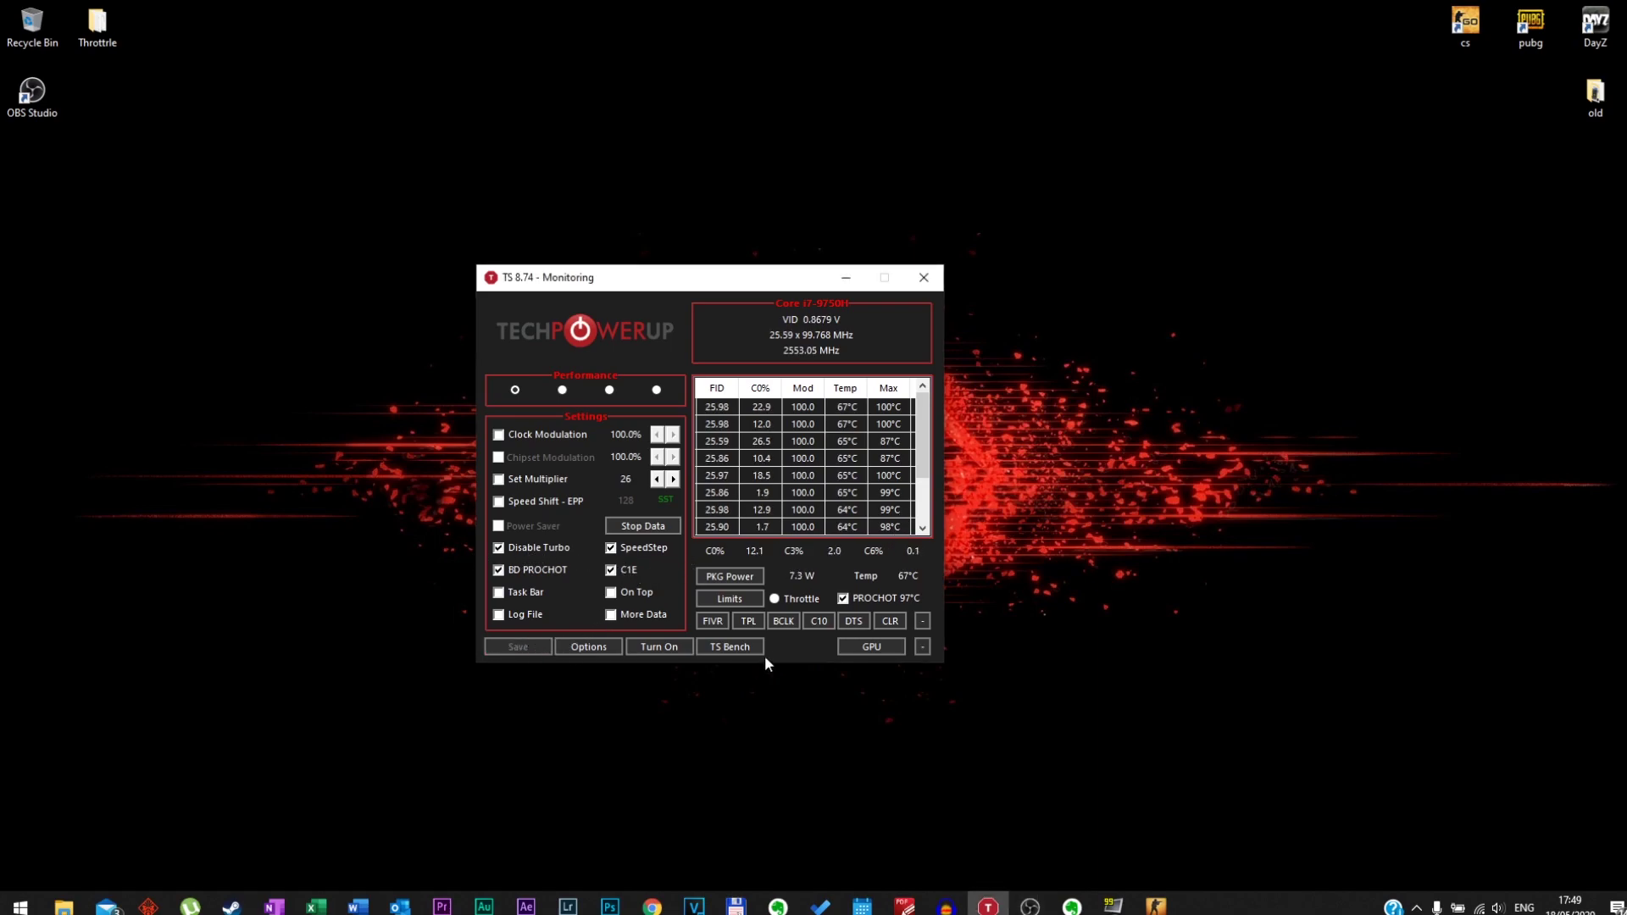
pyautogui.click(717, 623)
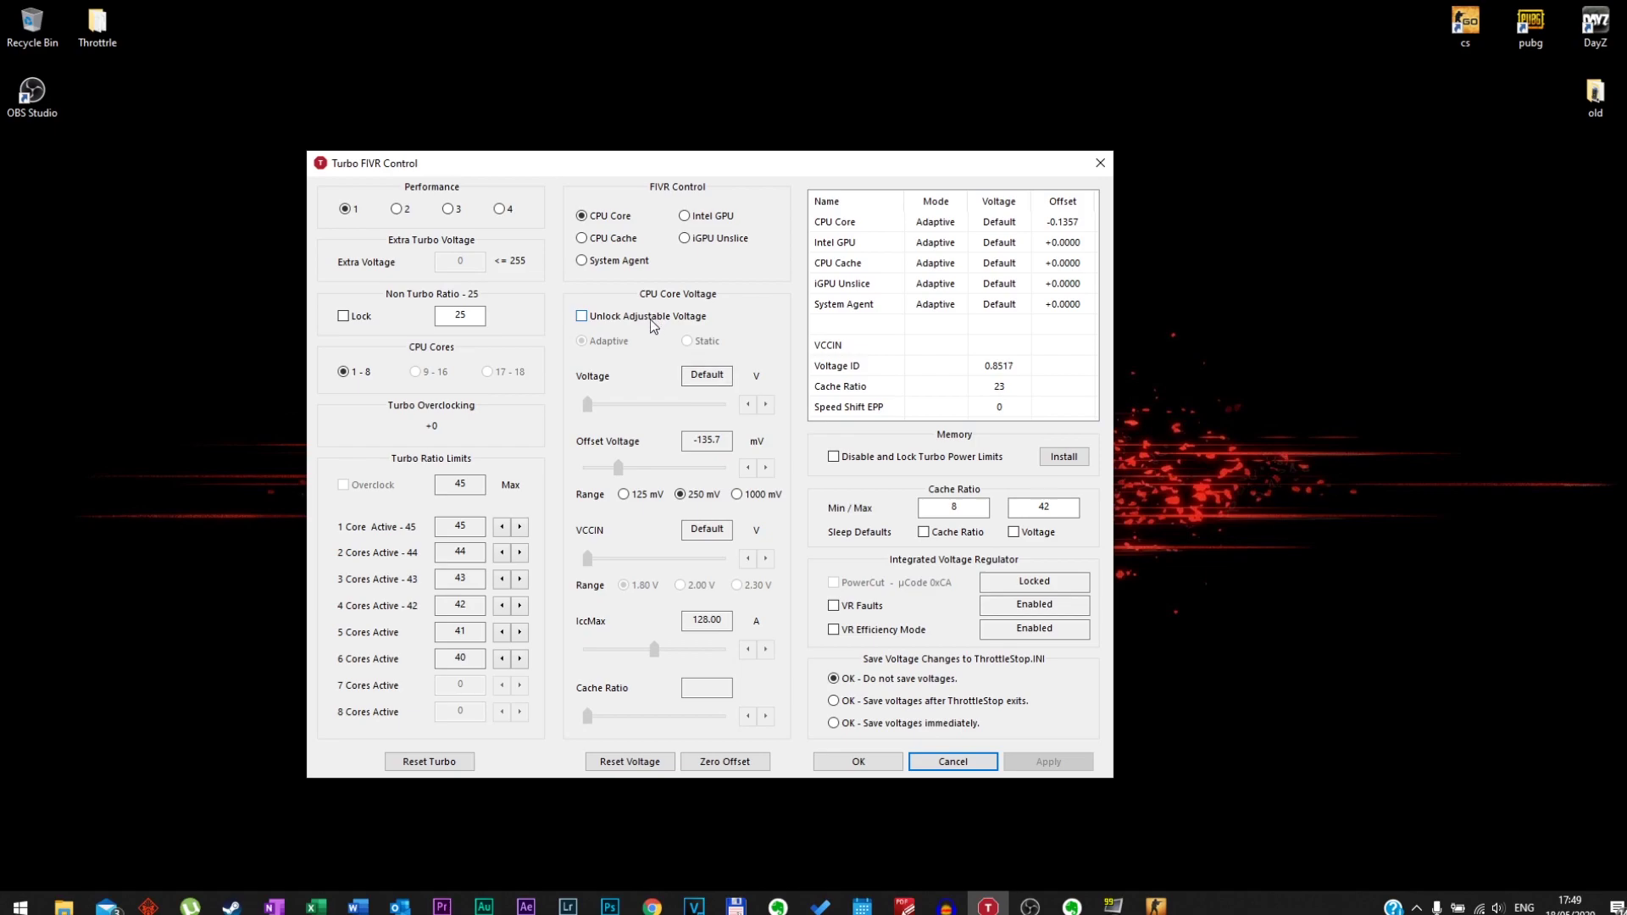
# Unlock Adjustable Voltage for the CPU core and bring the offset slider to 0.0 mV
pyautogui.click(582, 317)
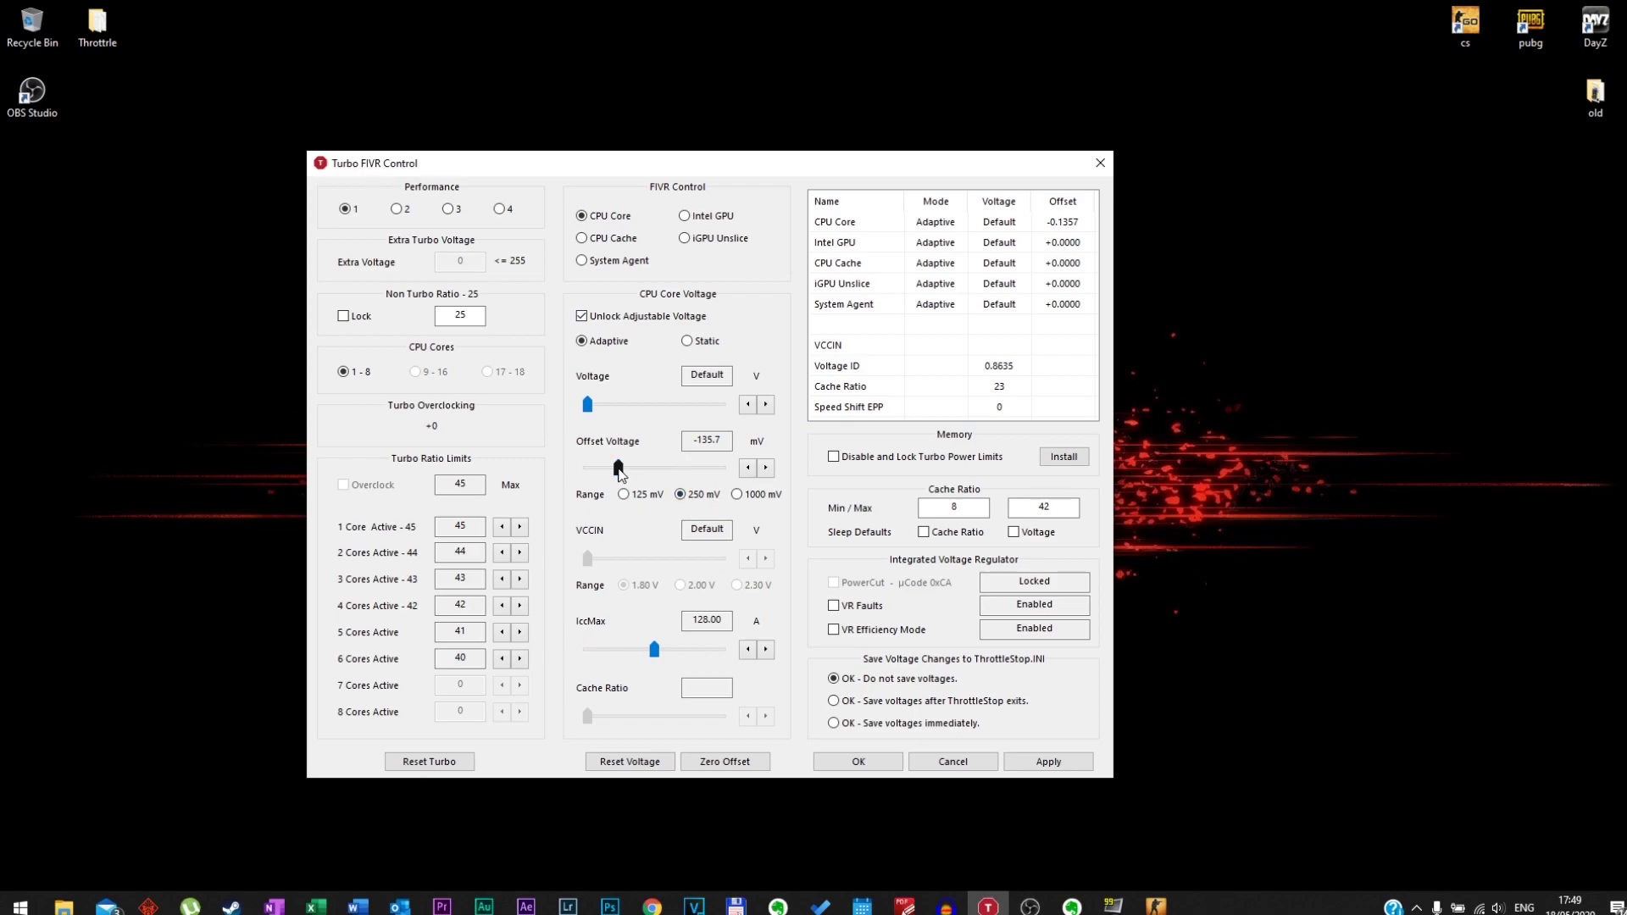
pyautogui.moveTo(618, 468); pyautogui.dragTo(641, 469)
pyautogui.moveTo(654, 466); pyautogui.dragTo(655, 466)
pyautogui.moveTo(659, 473); pyautogui.dragTo(658, 473)
# Apply a -102.5 mV core offset, then lower the slider to -140.6 mV
pyautogui.moveTo(655, 472); pyautogui.dragTo(630, 472)
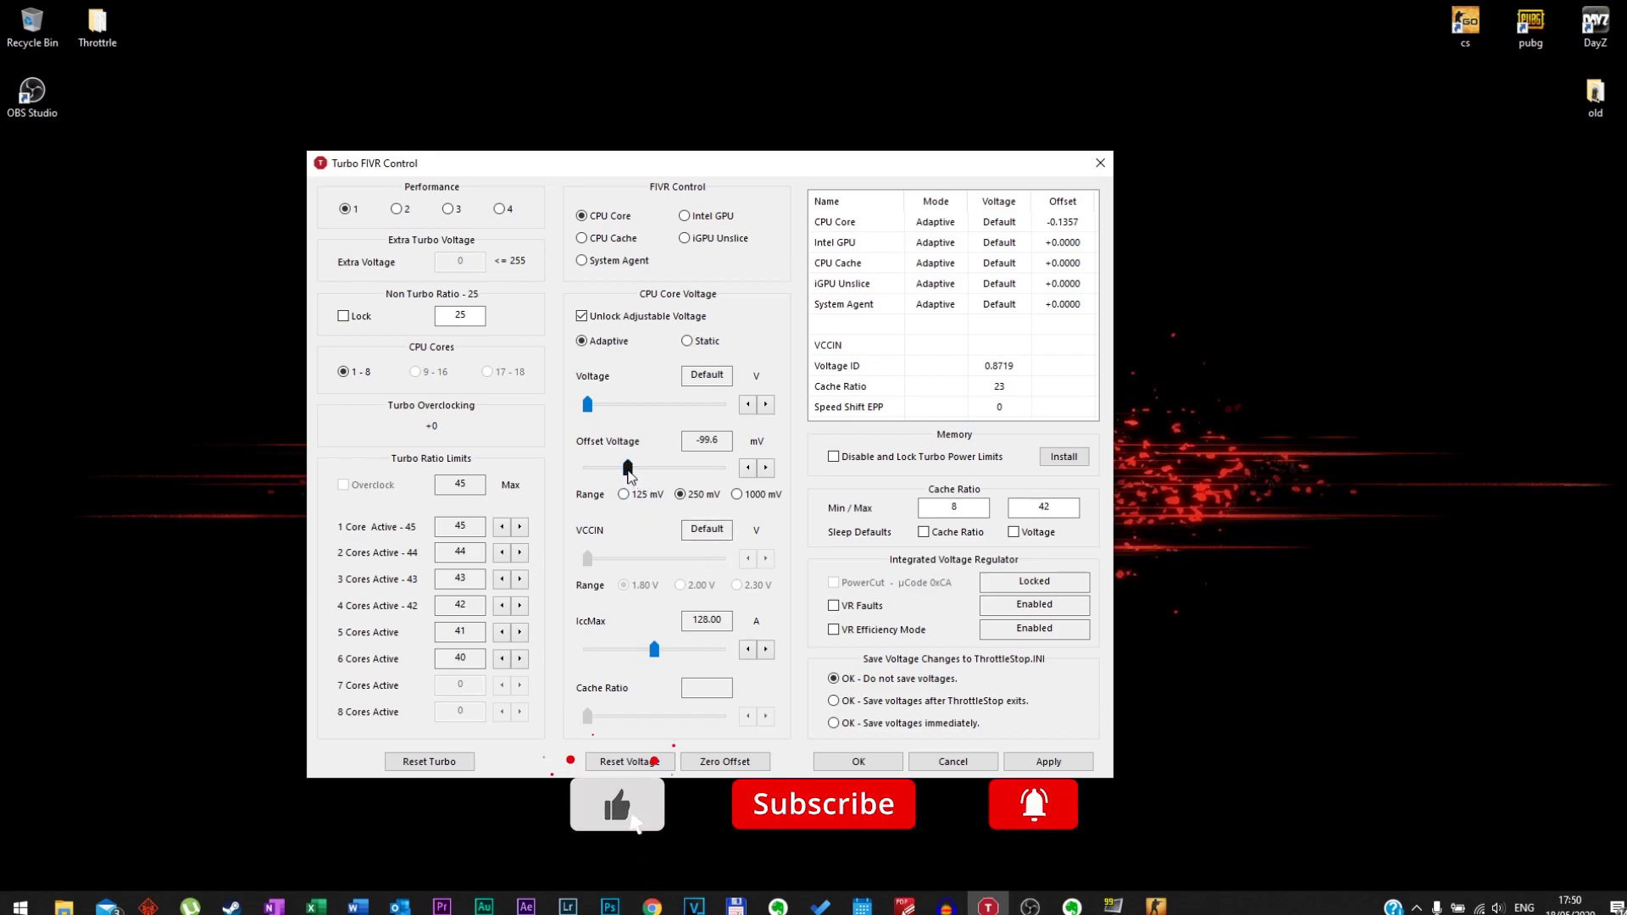
pyautogui.moveTo(628, 472); pyautogui.dragTo(627, 473)
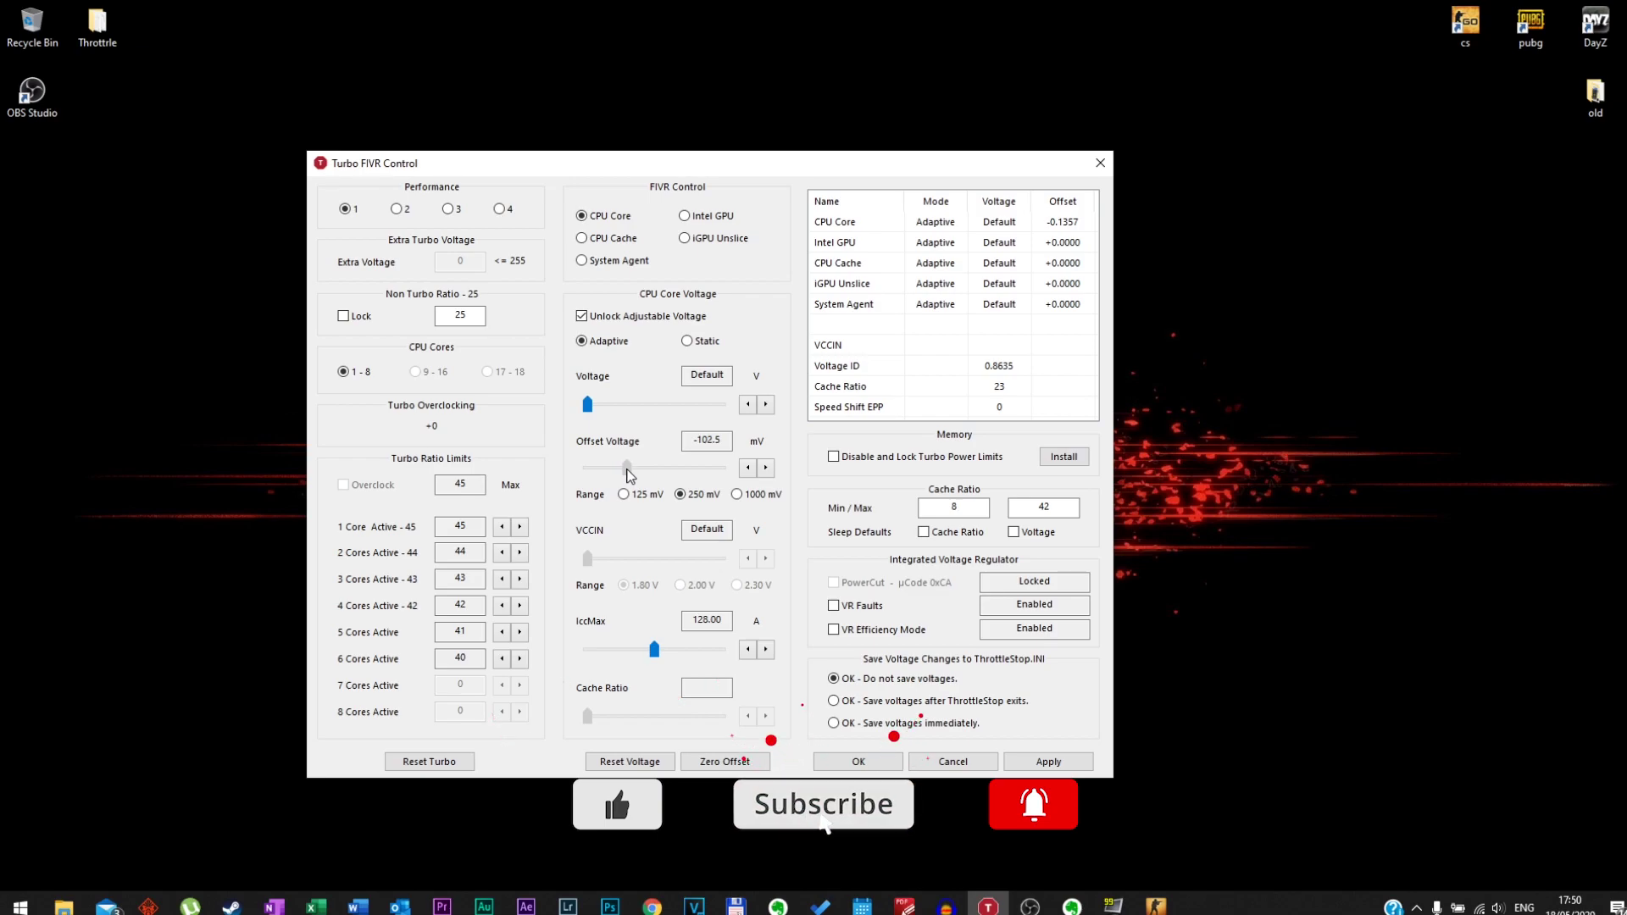
pyautogui.click(1048, 761)
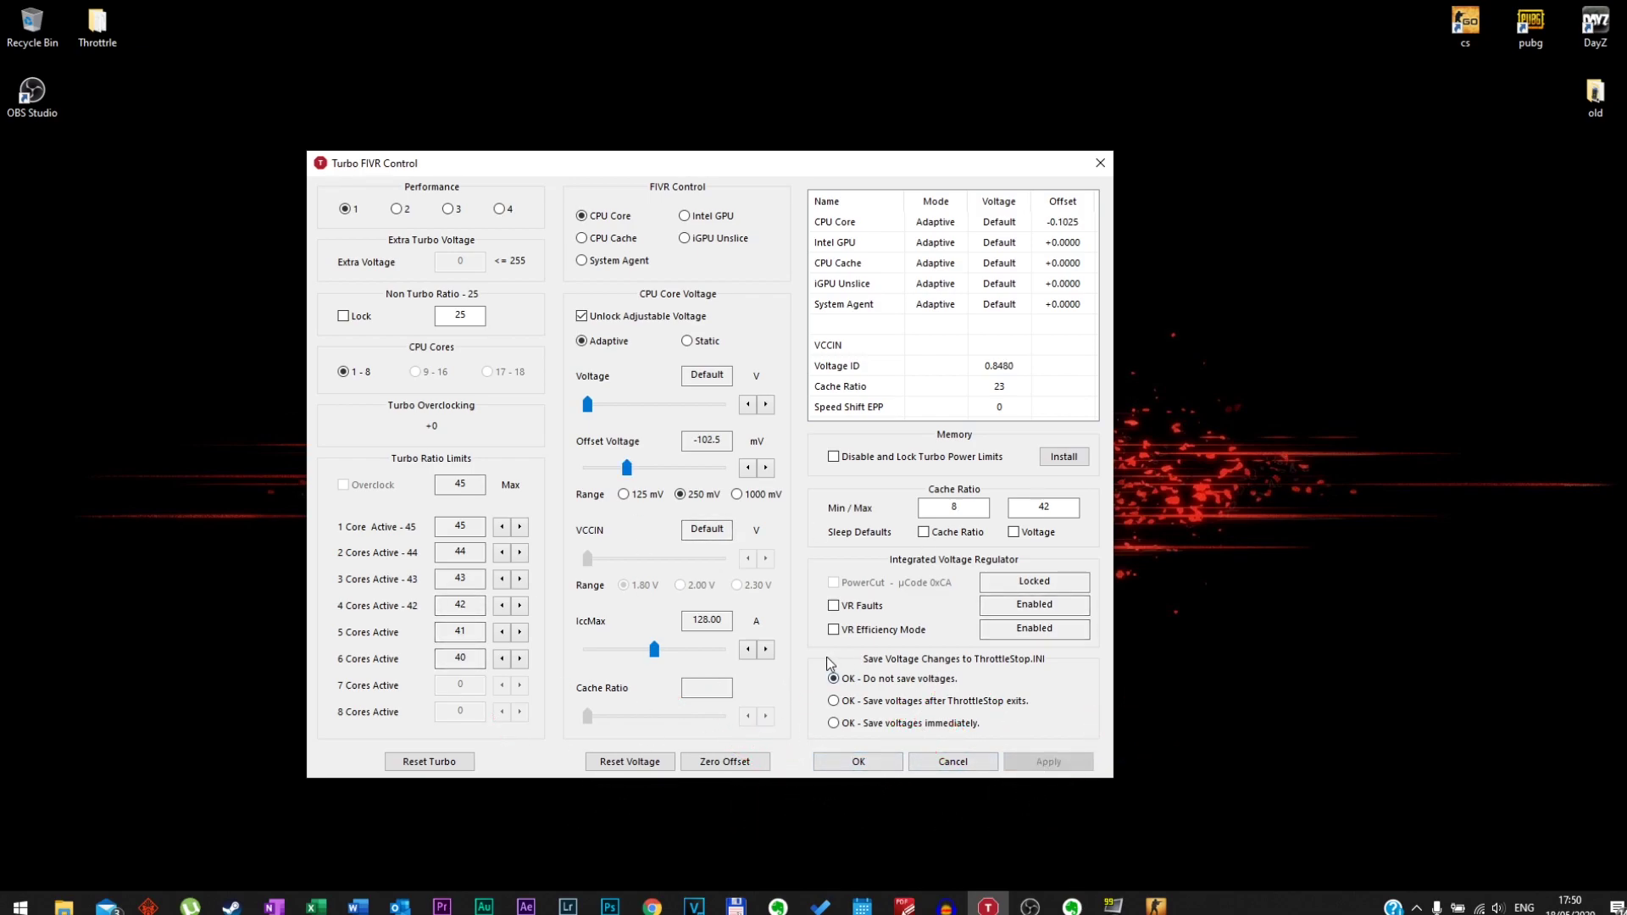
pyautogui.moveTo(626, 468); pyautogui.dragTo(616, 473)
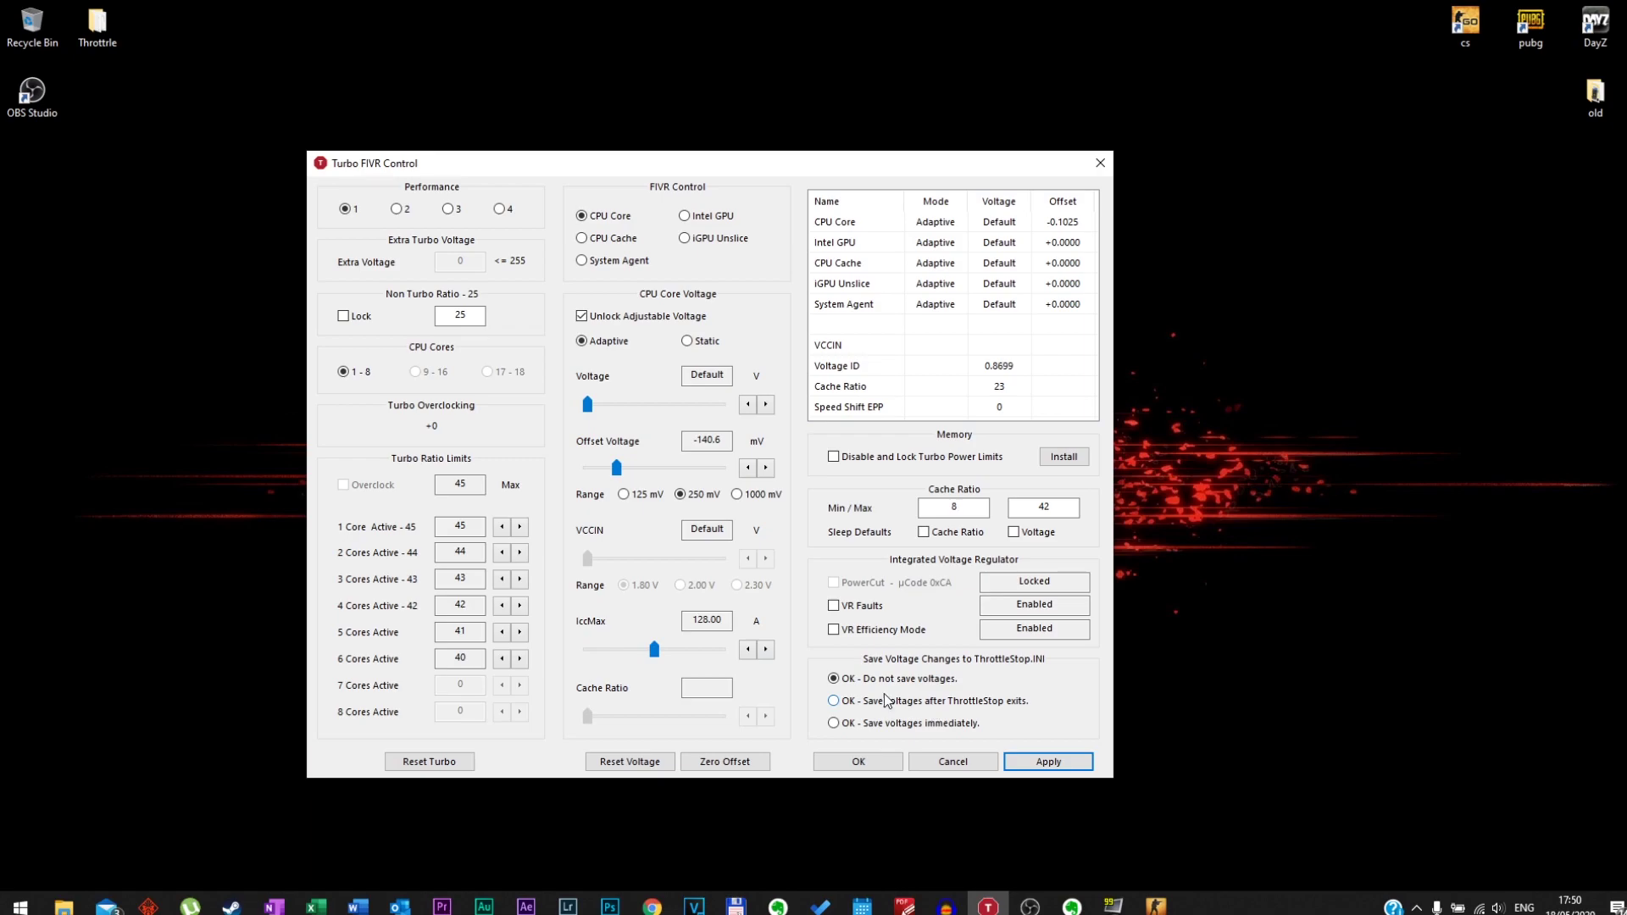
# Apply the -140.6 mV core offset and close Turbo FIVR Control with OK
pyautogui.click(1046, 767)
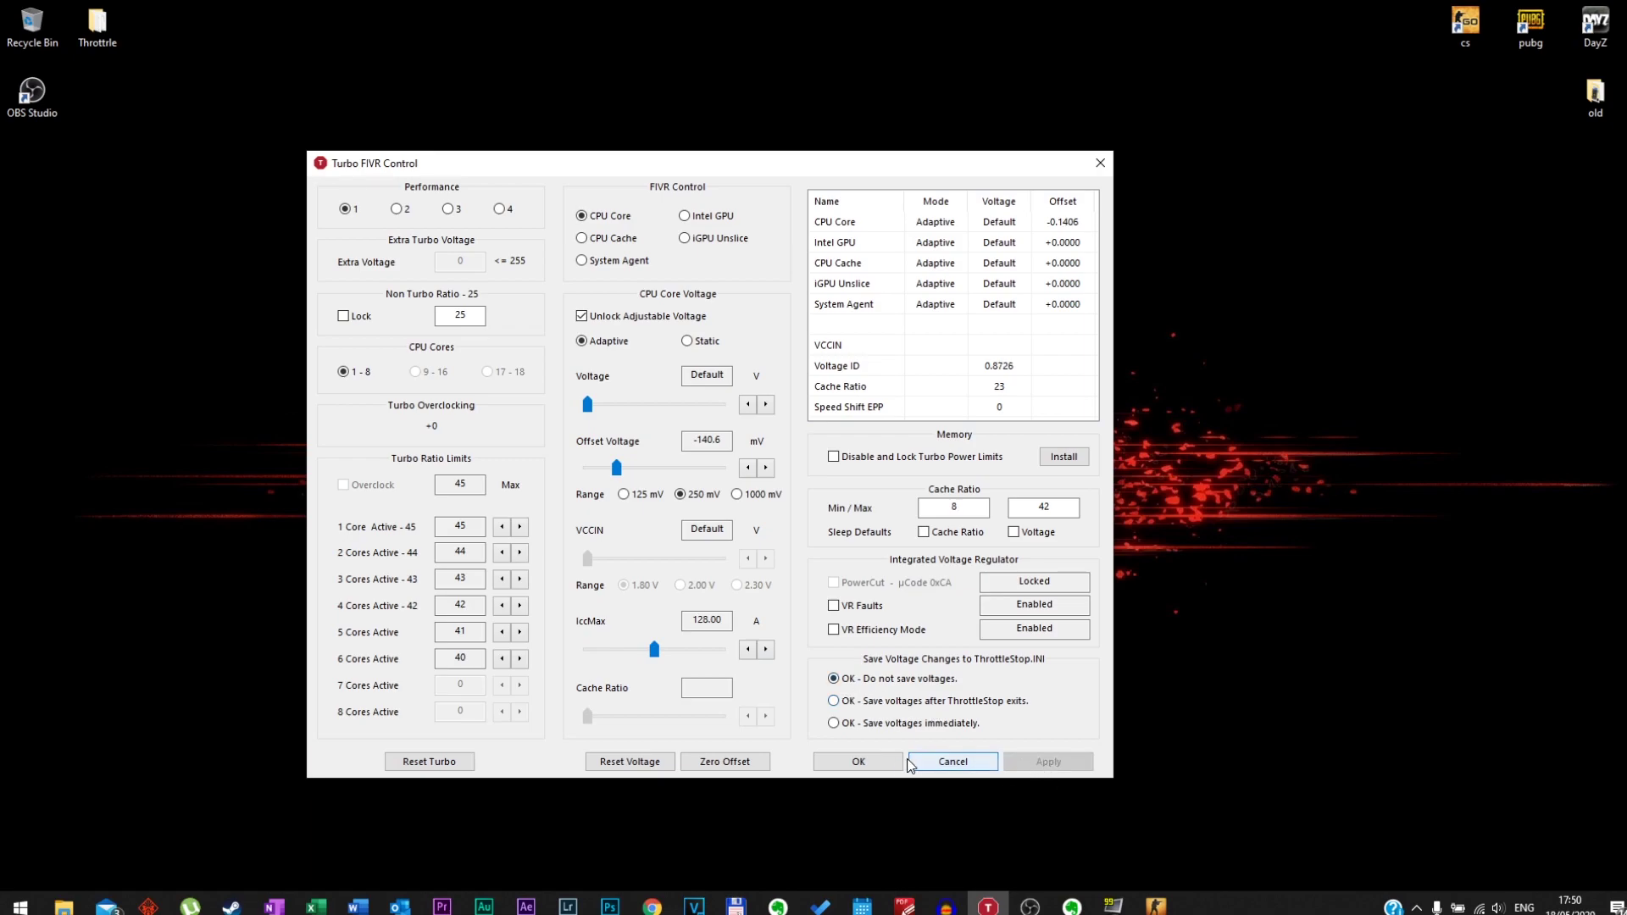
pyautogui.click(927, 767)
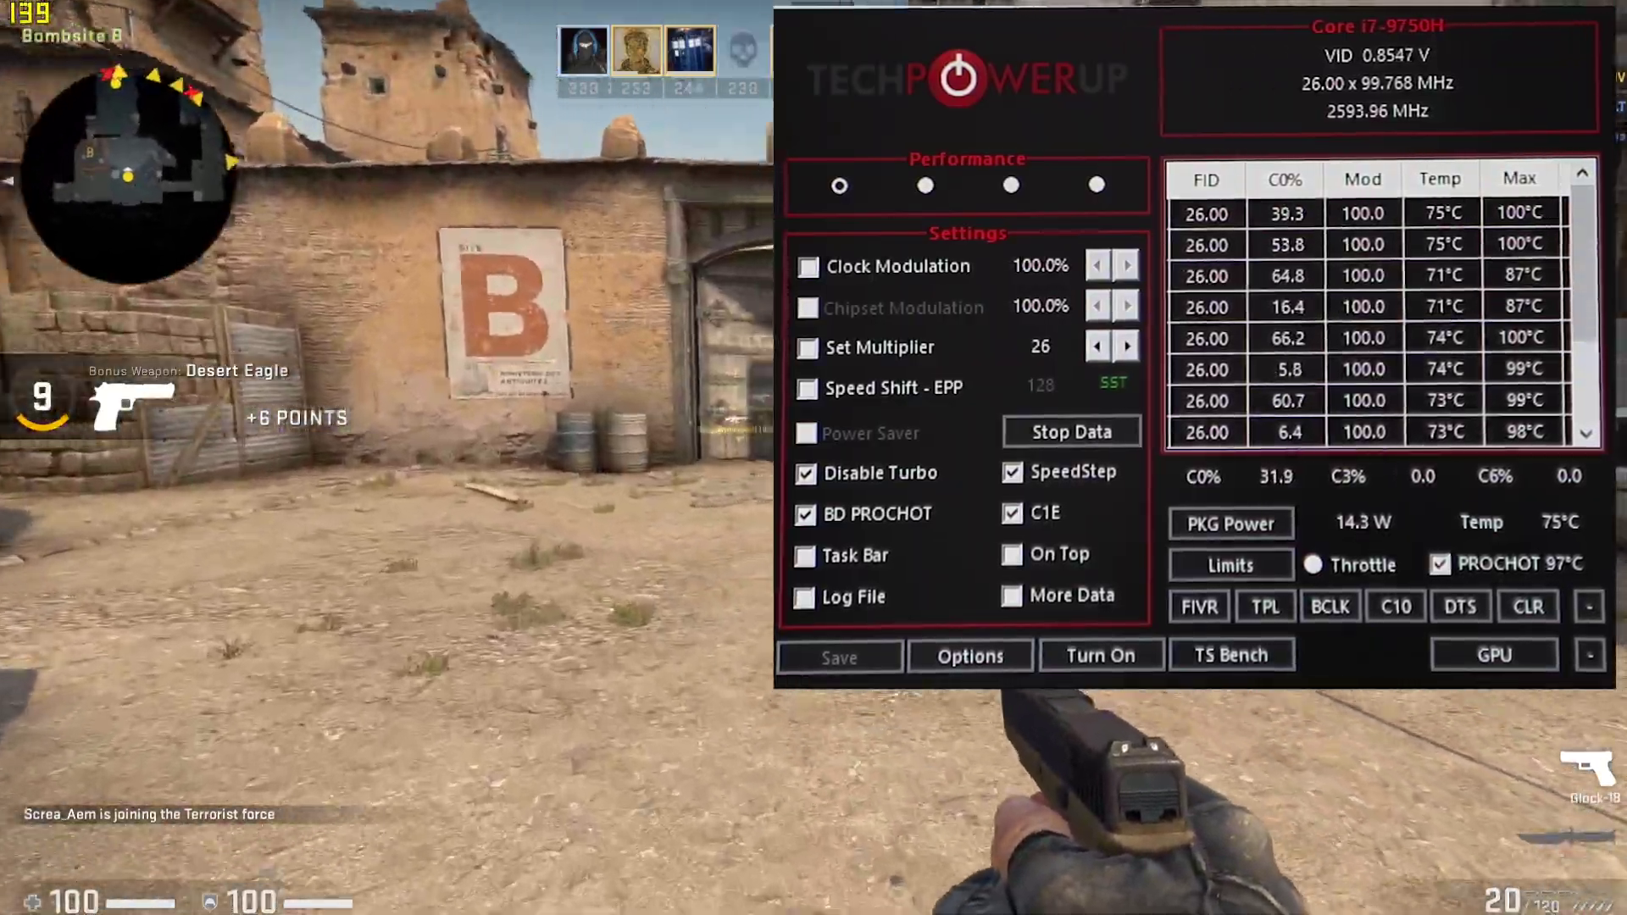
# Walk forward on Dust II past the wooden door and truck up to the wooden pillar
pyautogui.press('w')
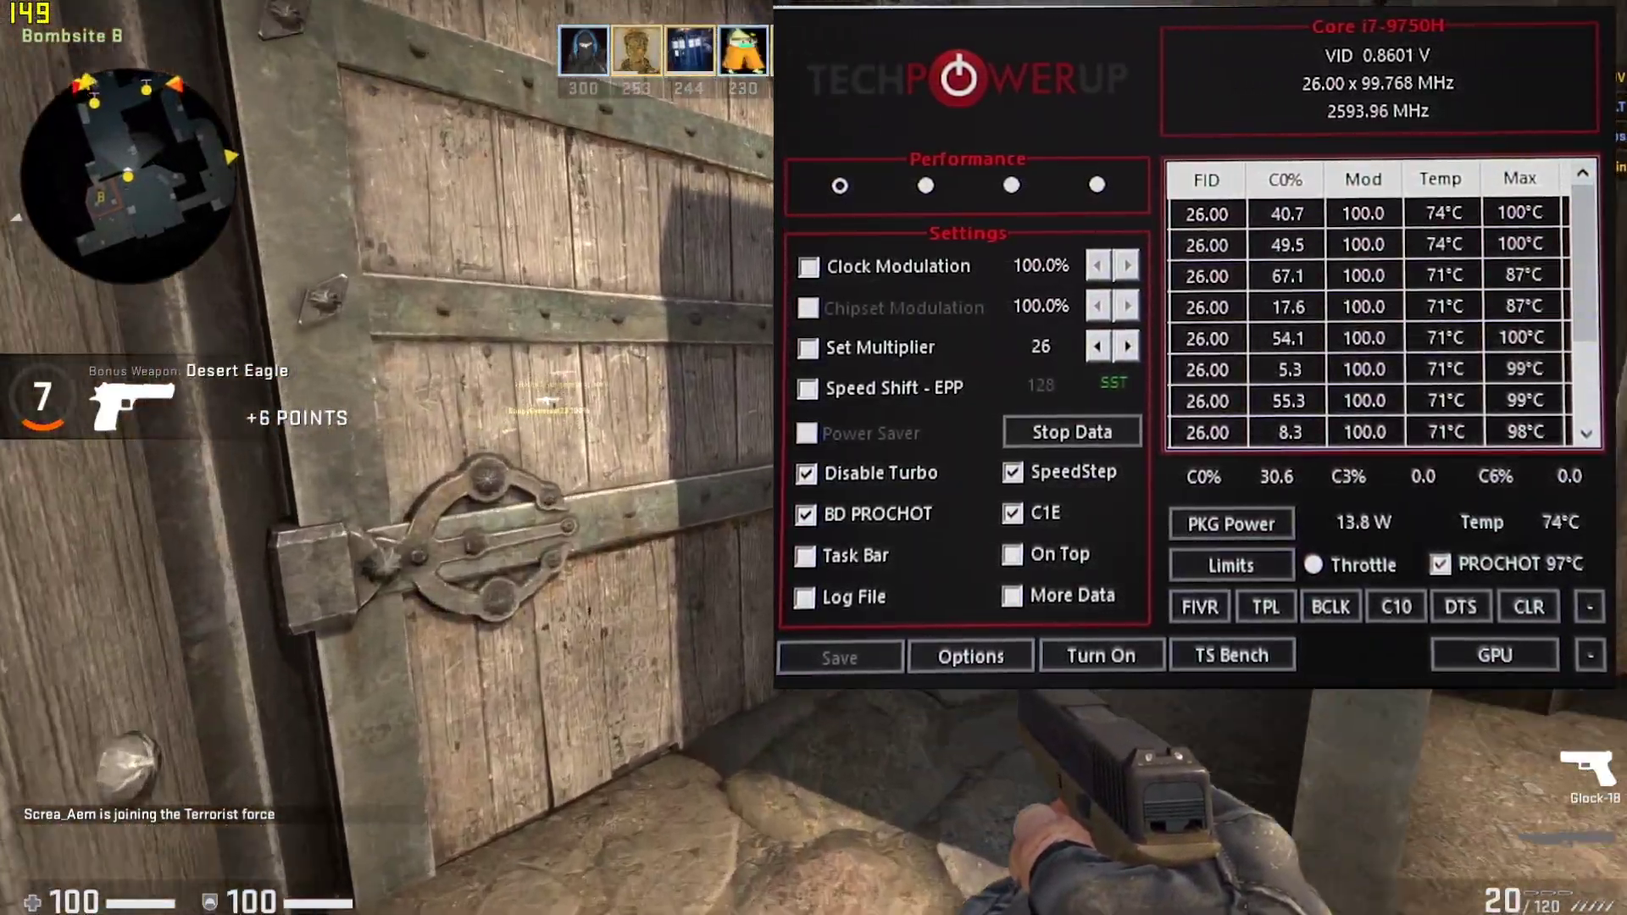
pyautogui.press('w')
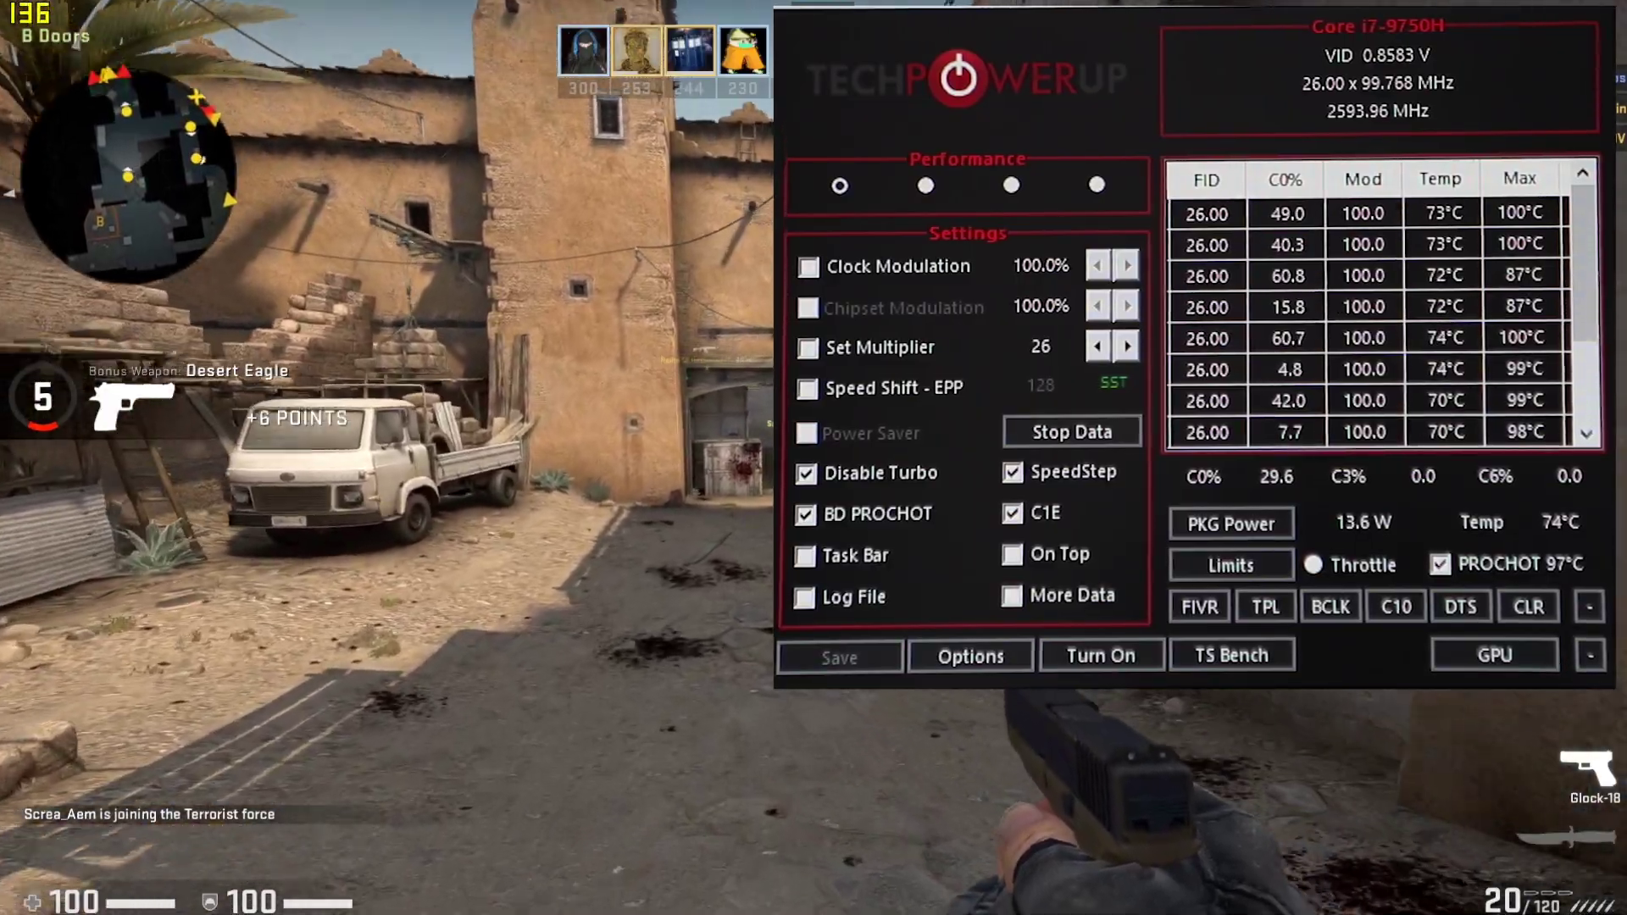
pyautogui.press('w')
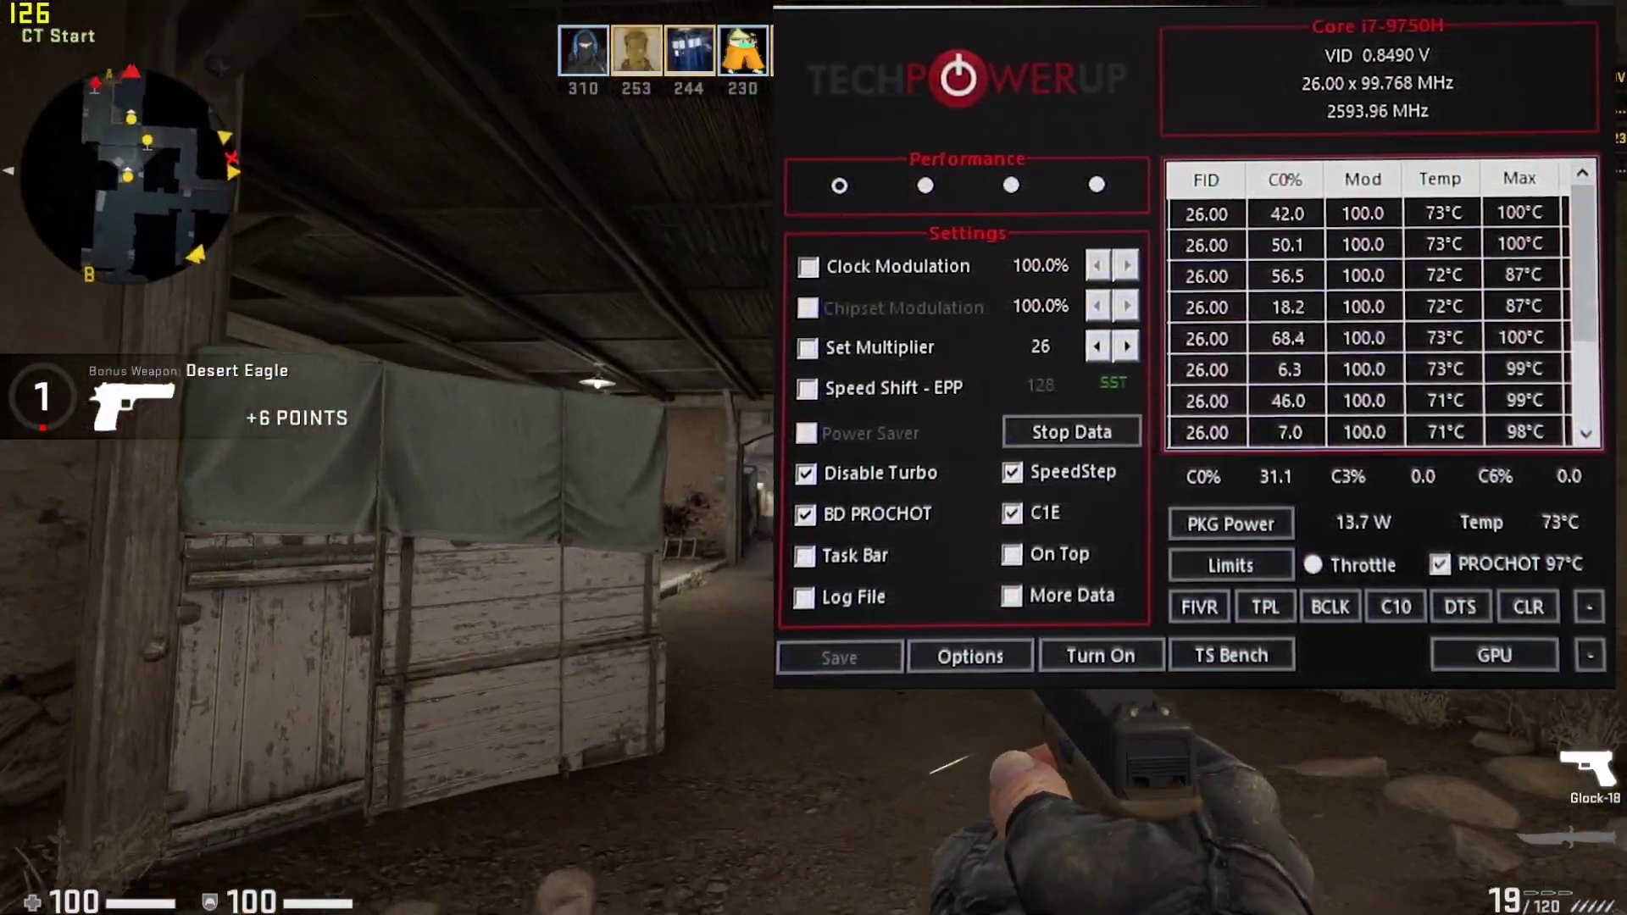
pyautogui.press('w')
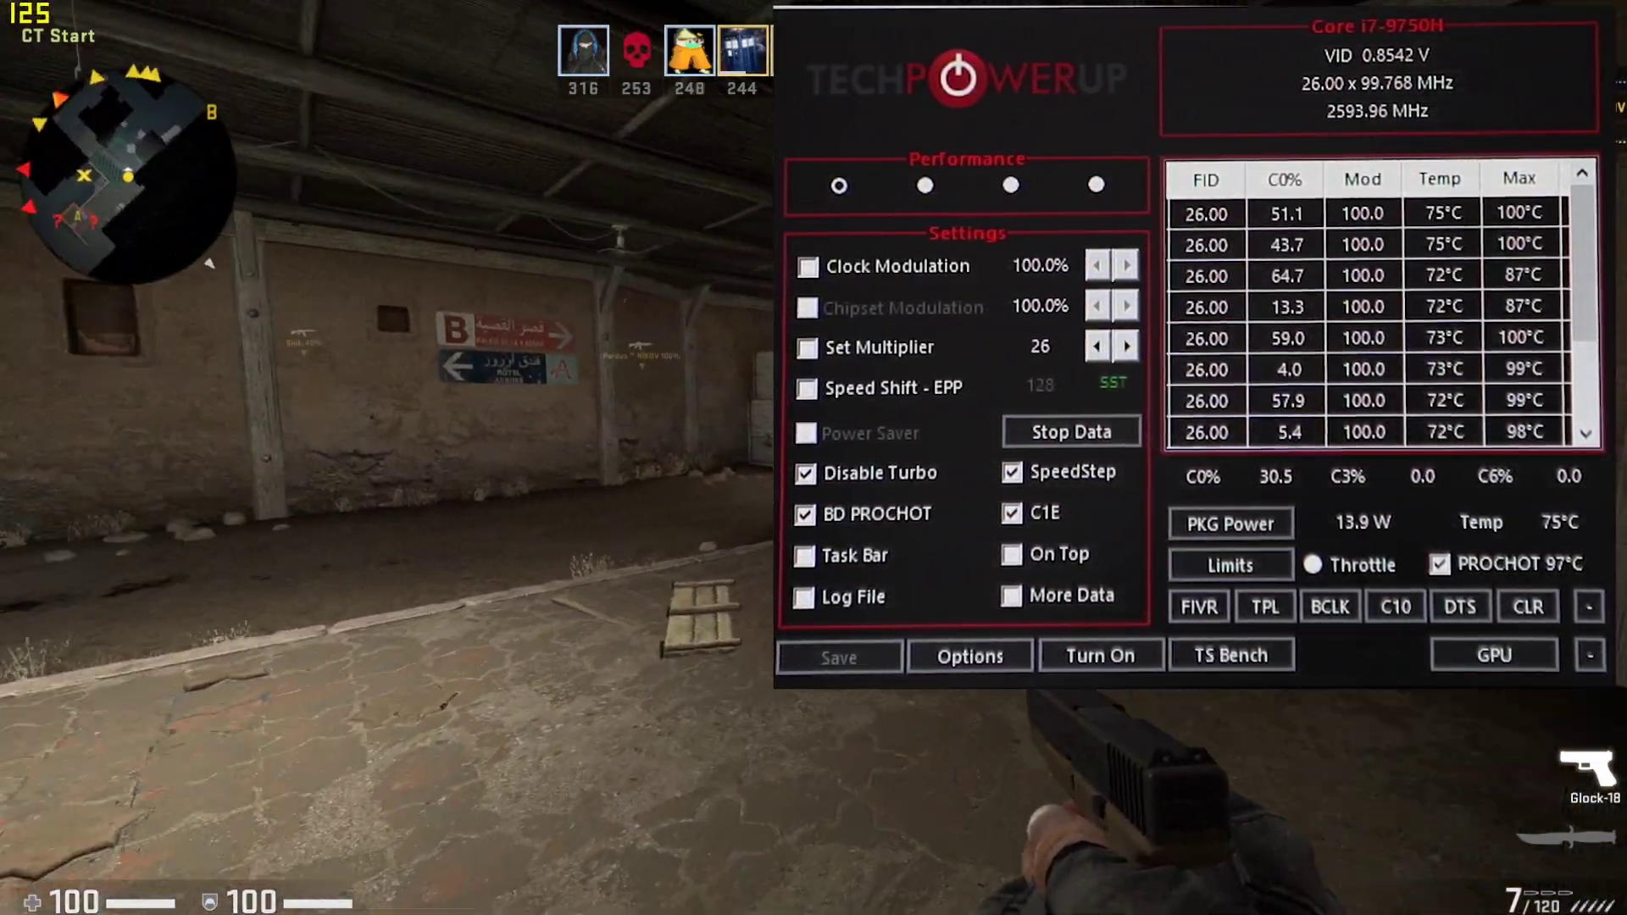
pyautogui.press('w')
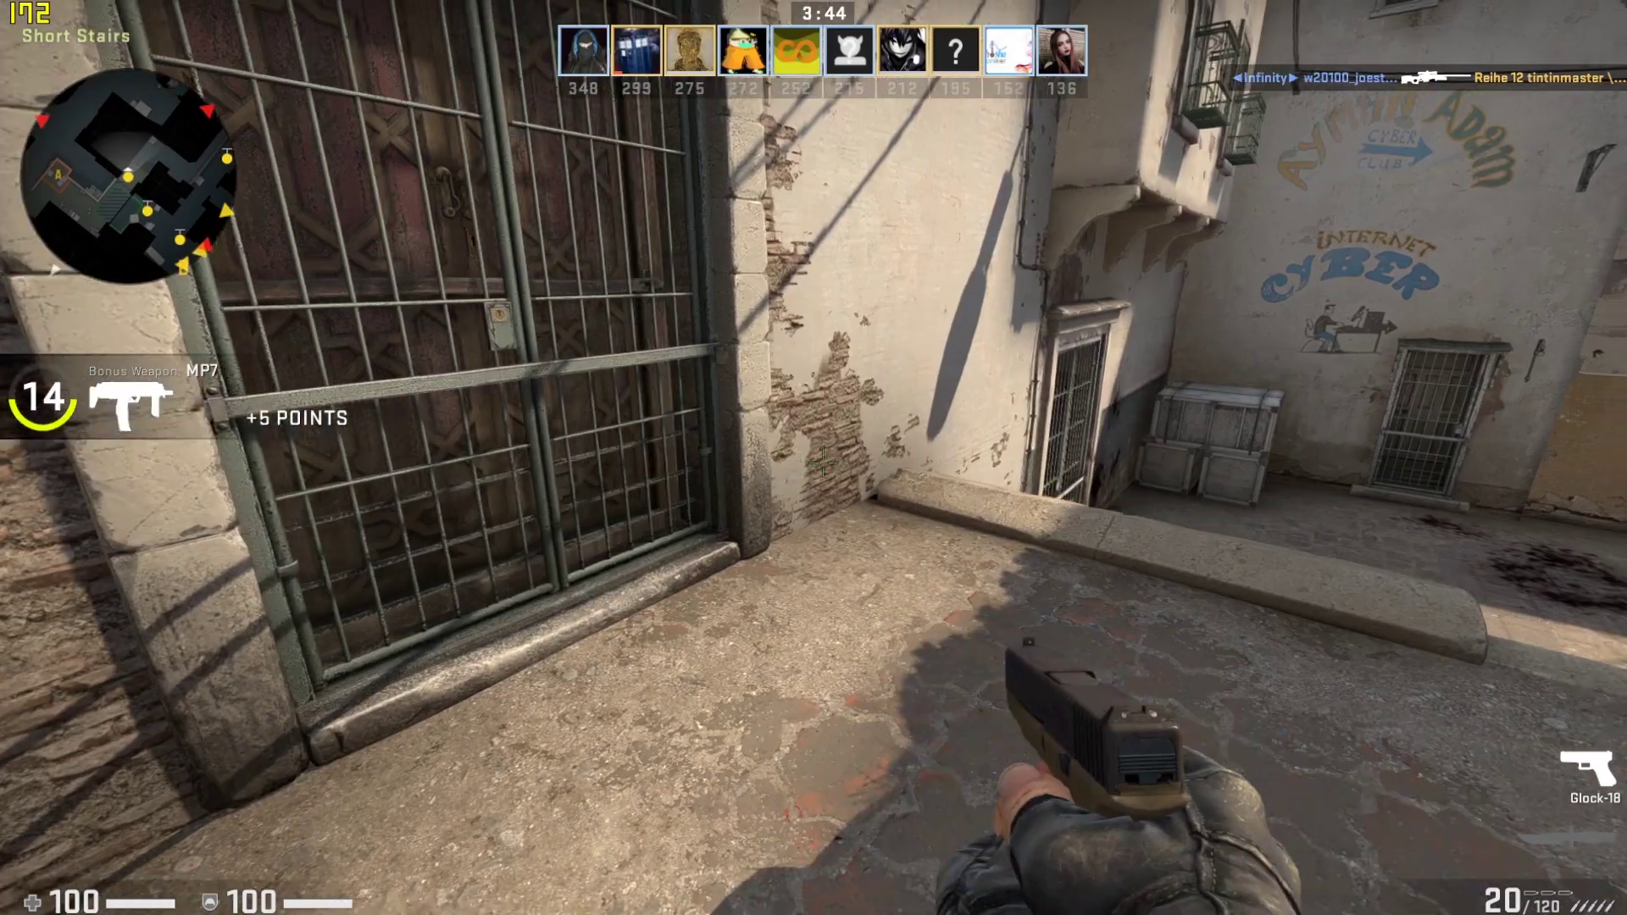
# Move from Short Stairs along Catwalk and through Lower Tunnel to Tunnel Stairs
pyautogui.press('w')
pyautogui.press('w')
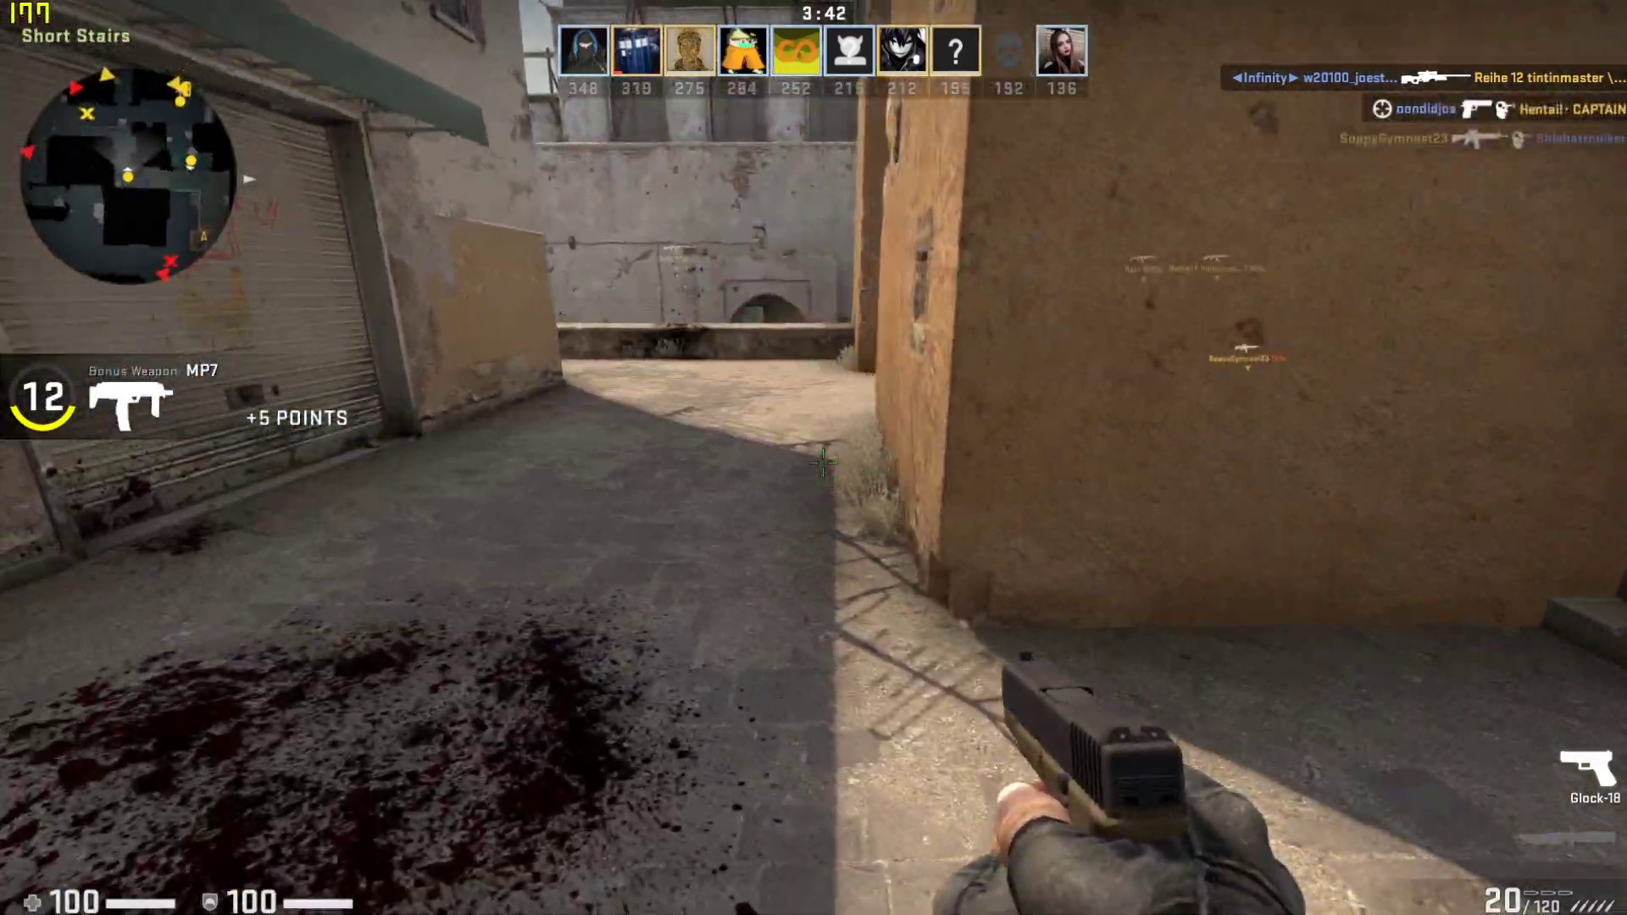
pyautogui.press('w')
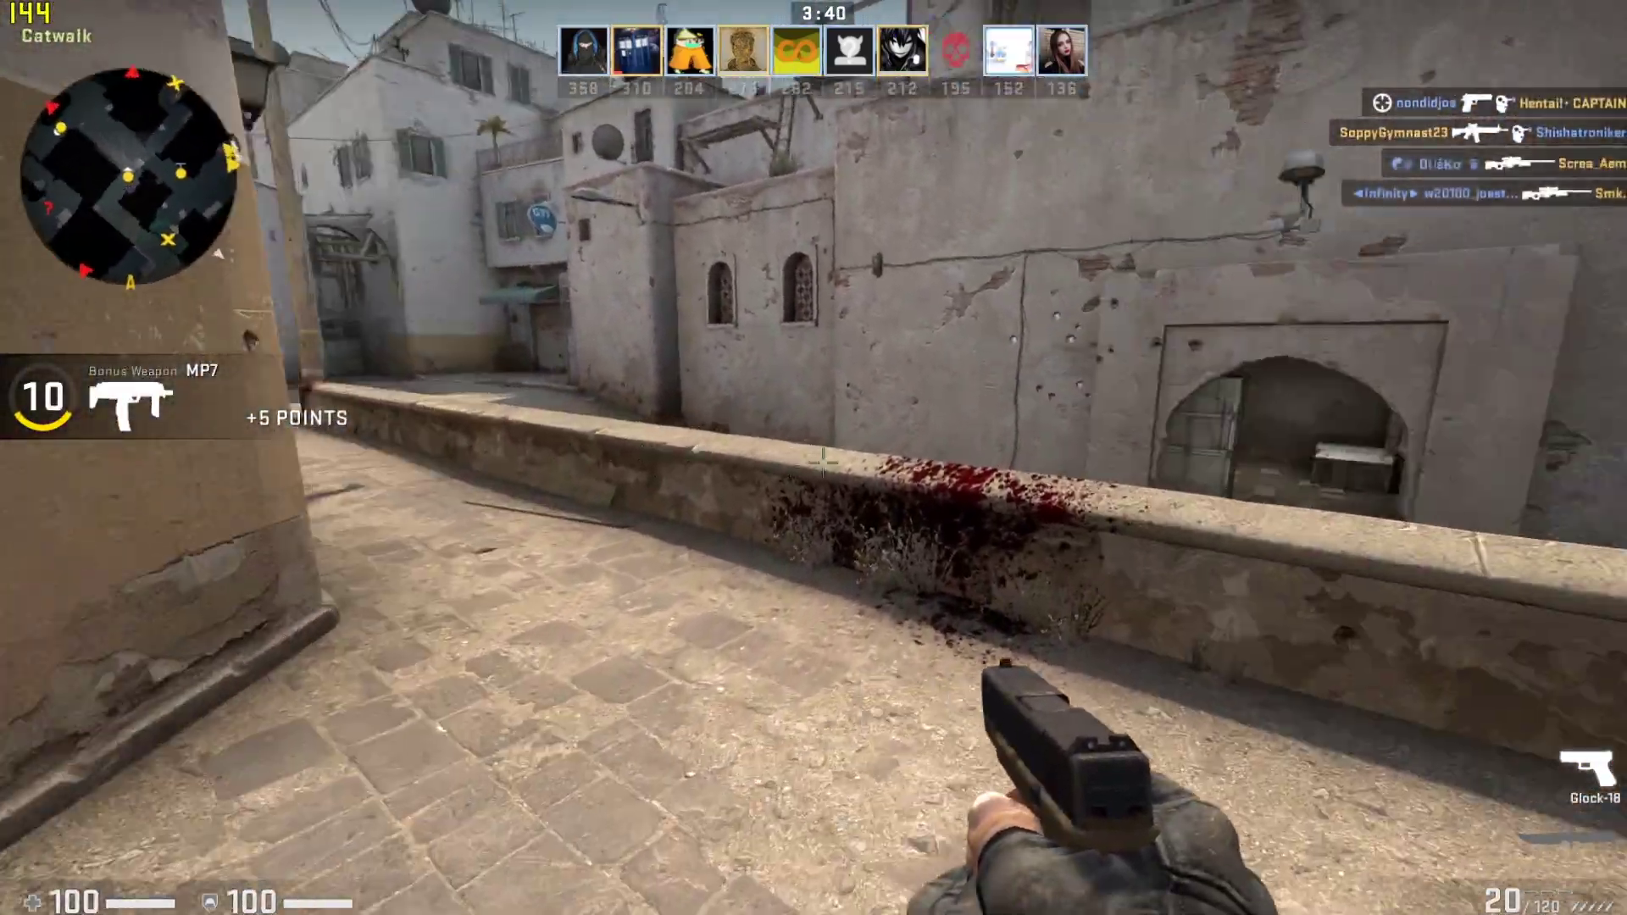
pyautogui.press('w')
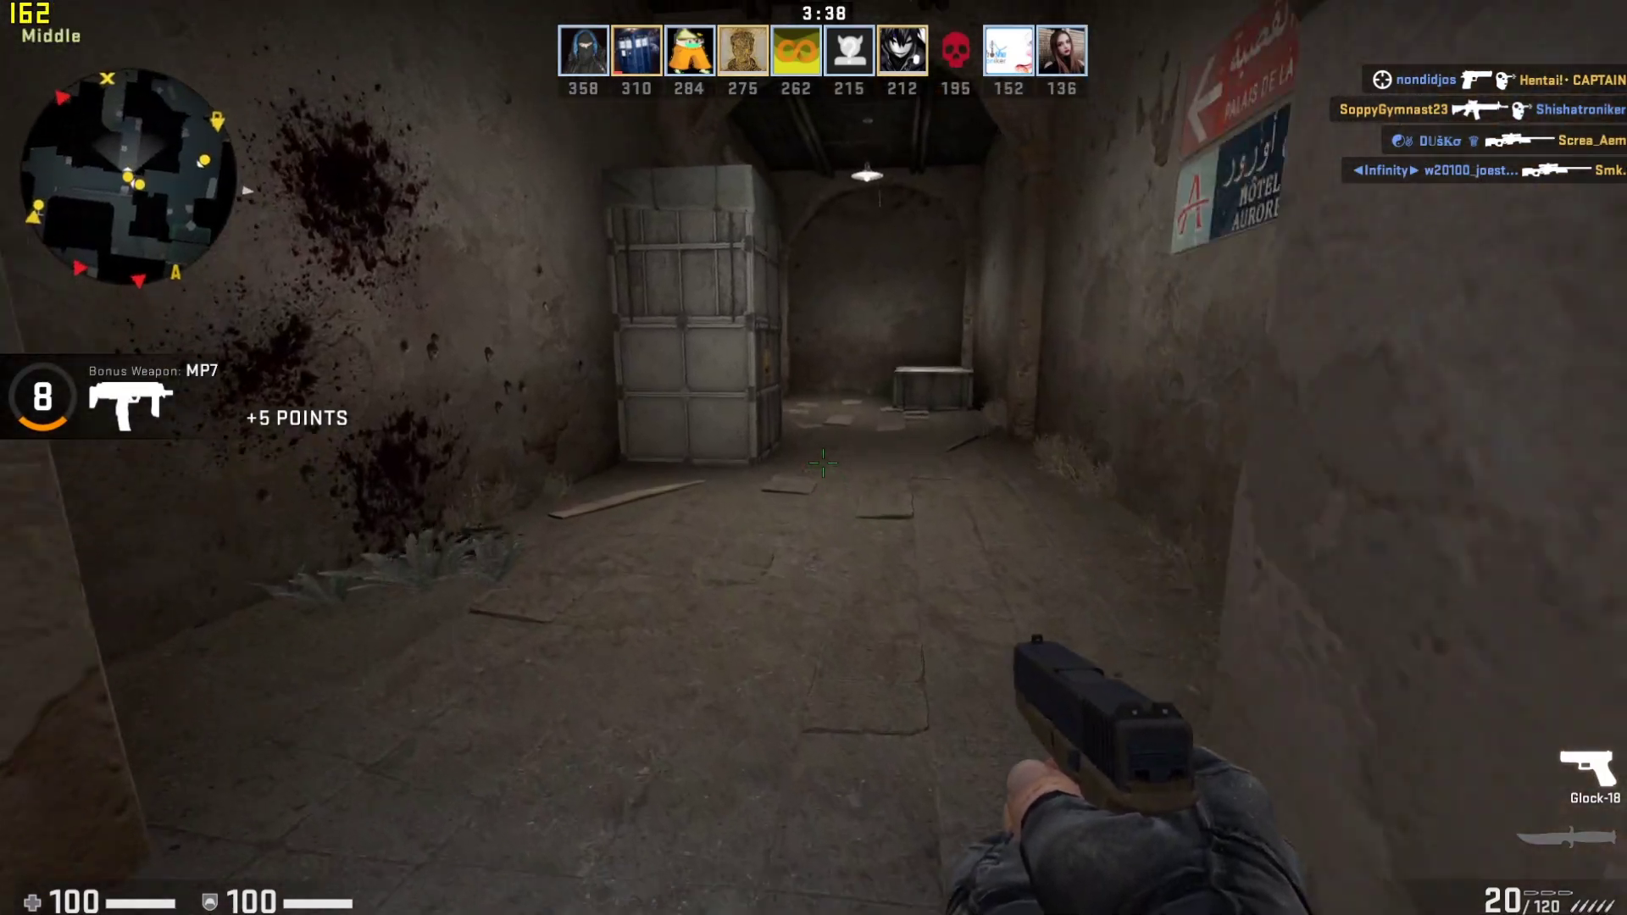
pyautogui.press('w')
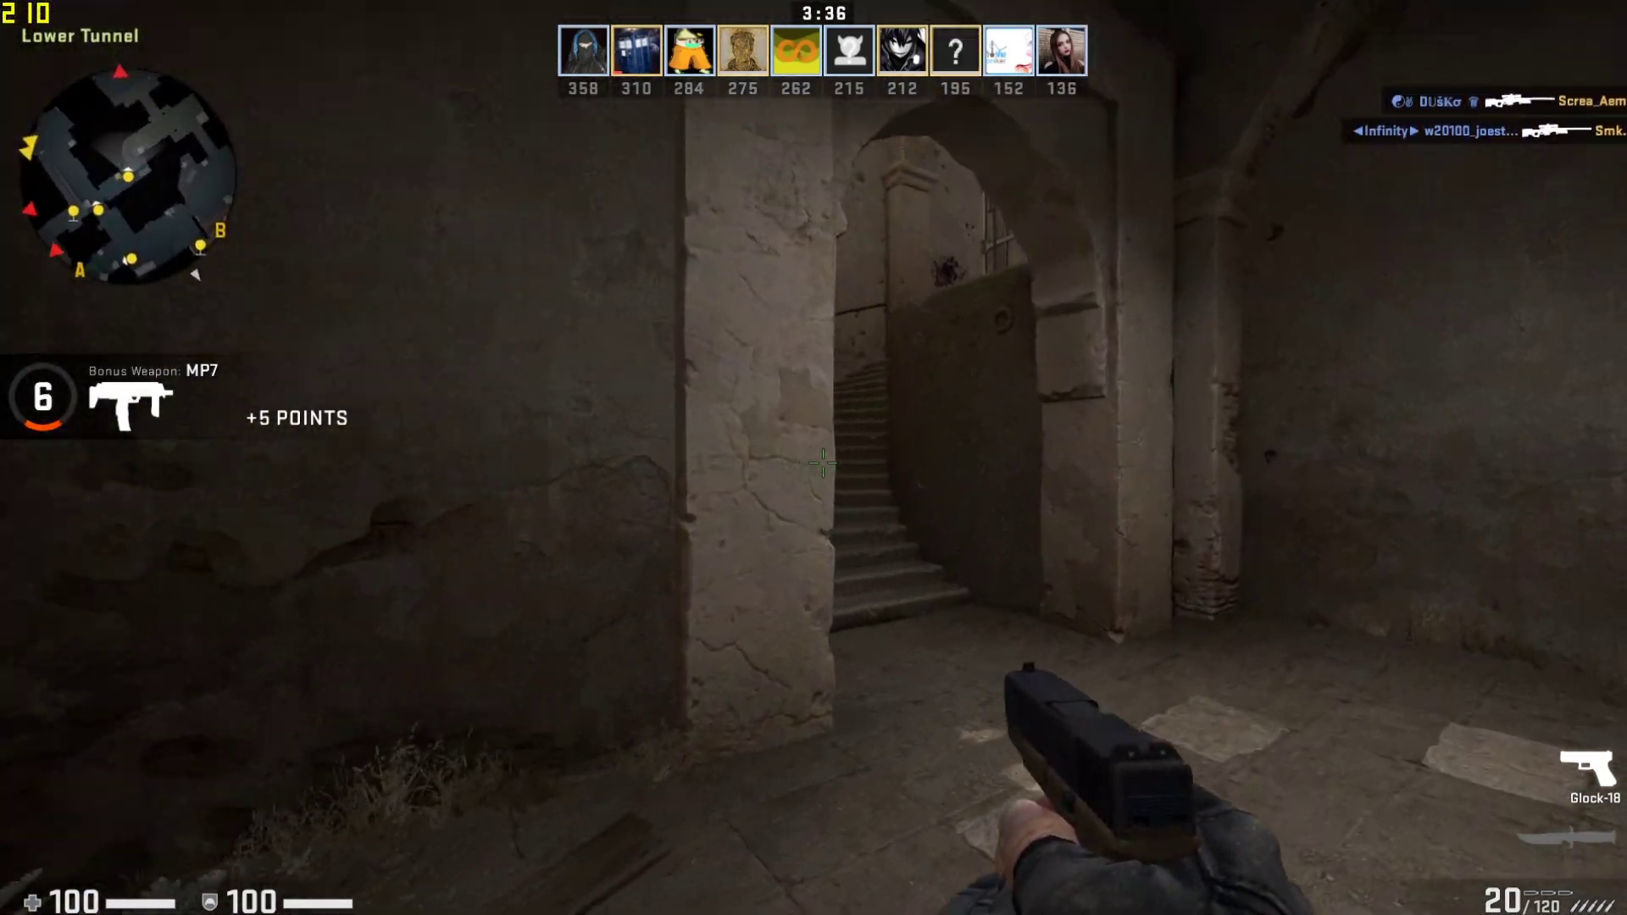
pyautogui.press('w')
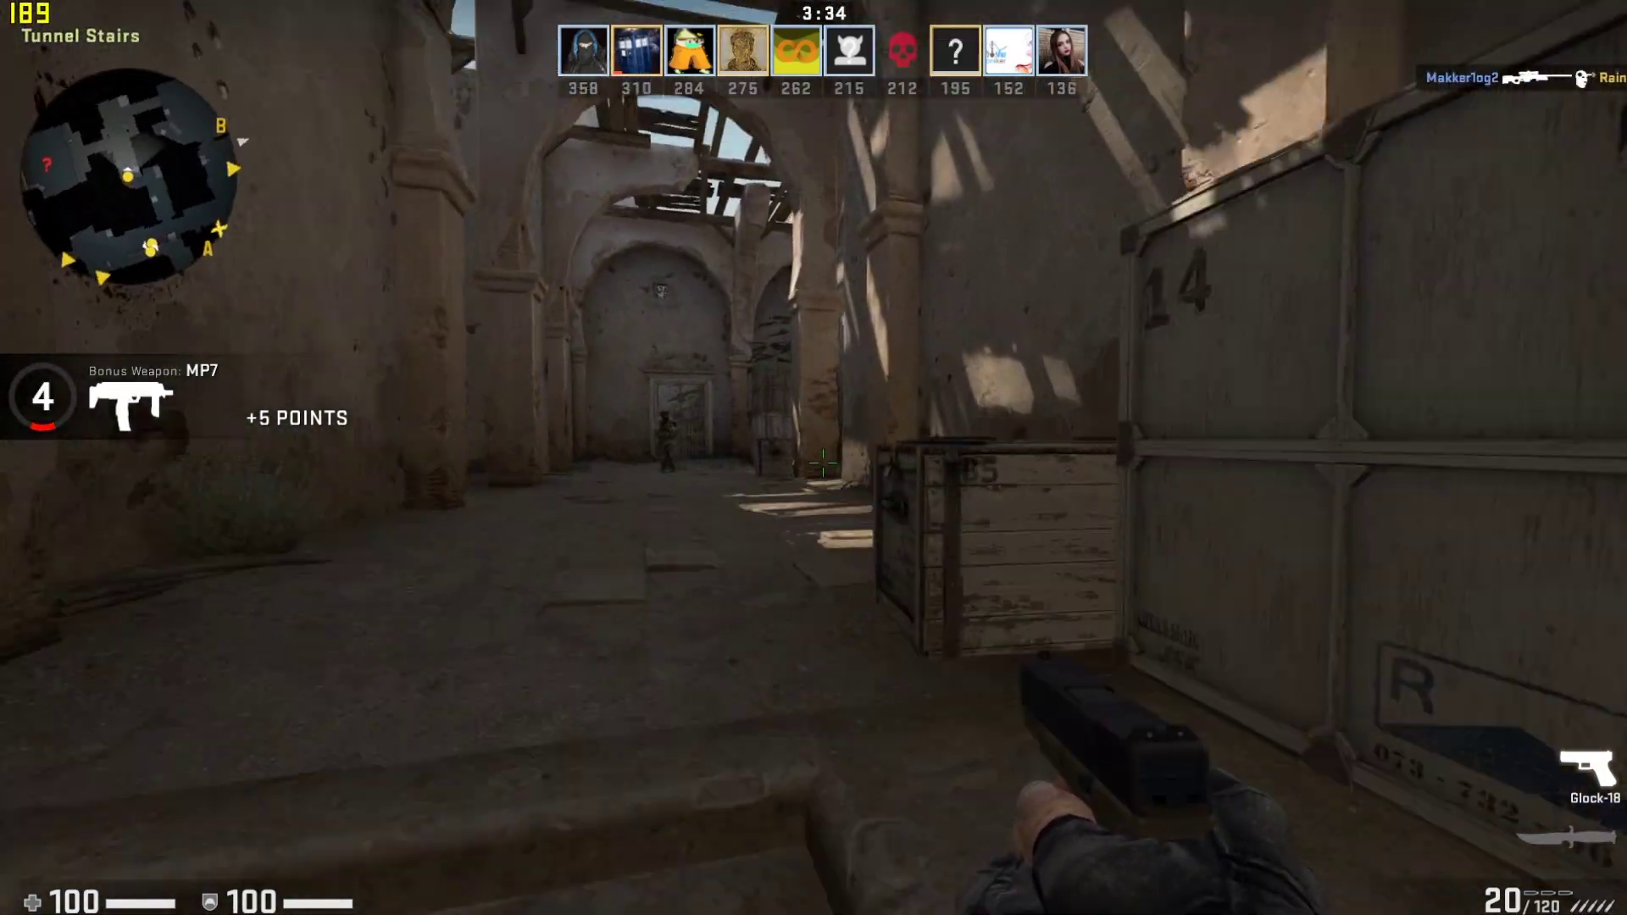
# Fire three shots at the enemy in the arches
pyautogui.click(823, 462)
pyautogui.click(823, 463)
pyautogui.click(823, 463)
pyautogui.click(823, 462)
pyautogui.click(823, 463)
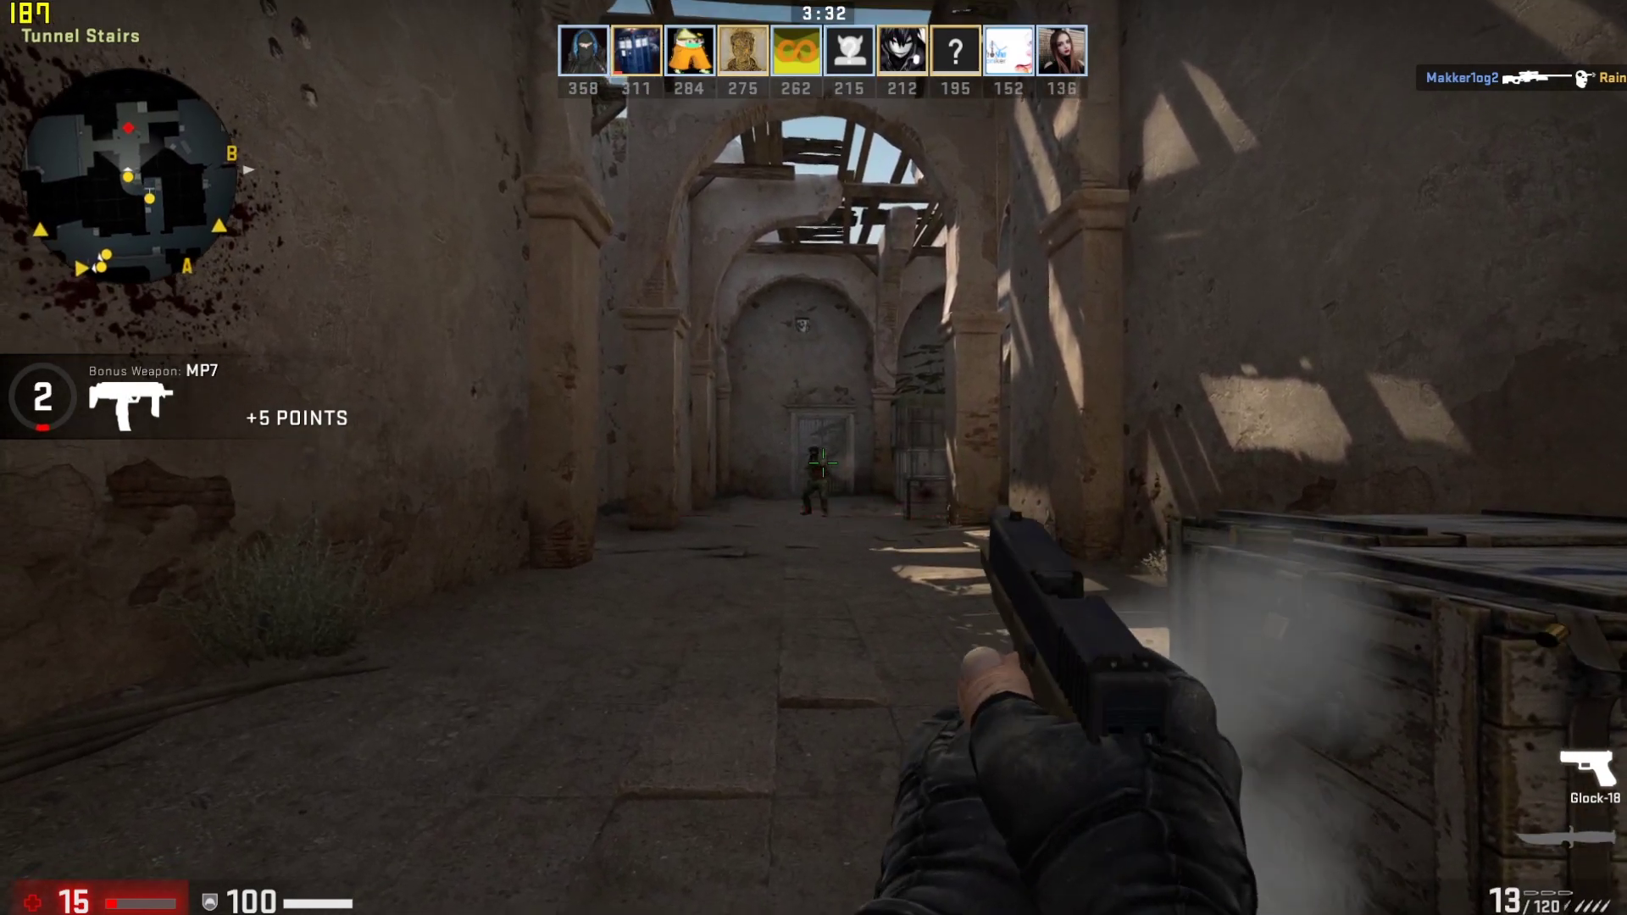